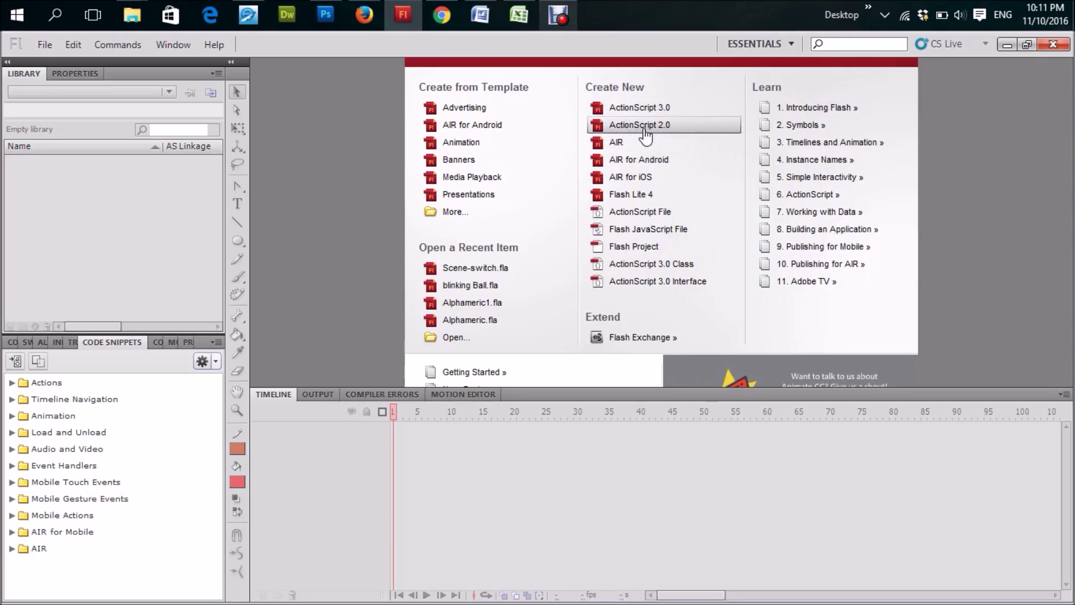
- Create a new ActionScript 2.0 document from the Welcome screen
click(646, 136)
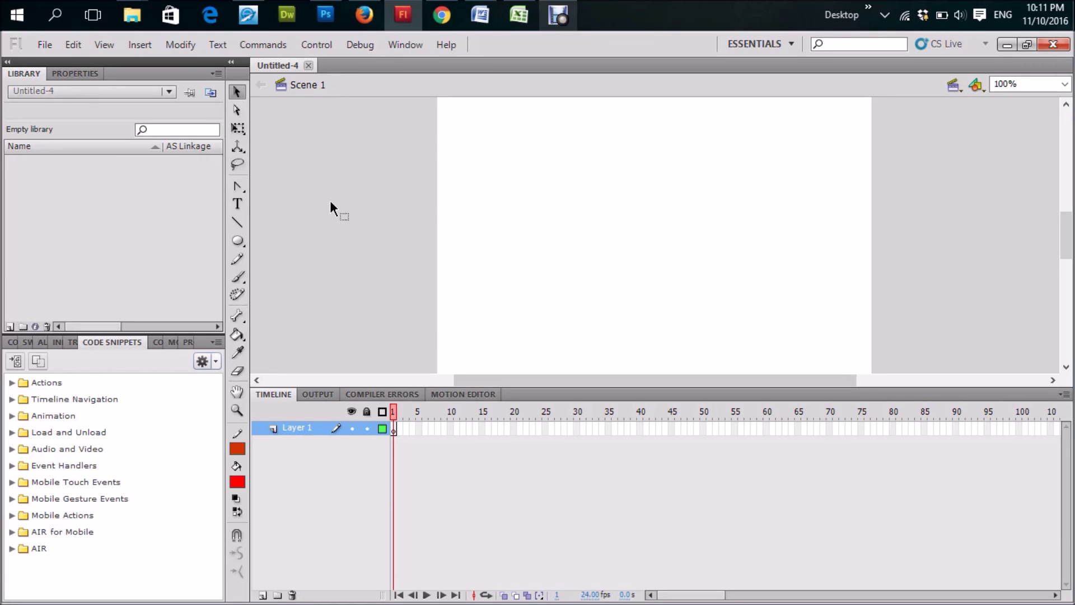
- Type the question '5+3=8?' near the top of the stage, colour it dark navy, and shift it right
click(237, 204)
click(579, 182)
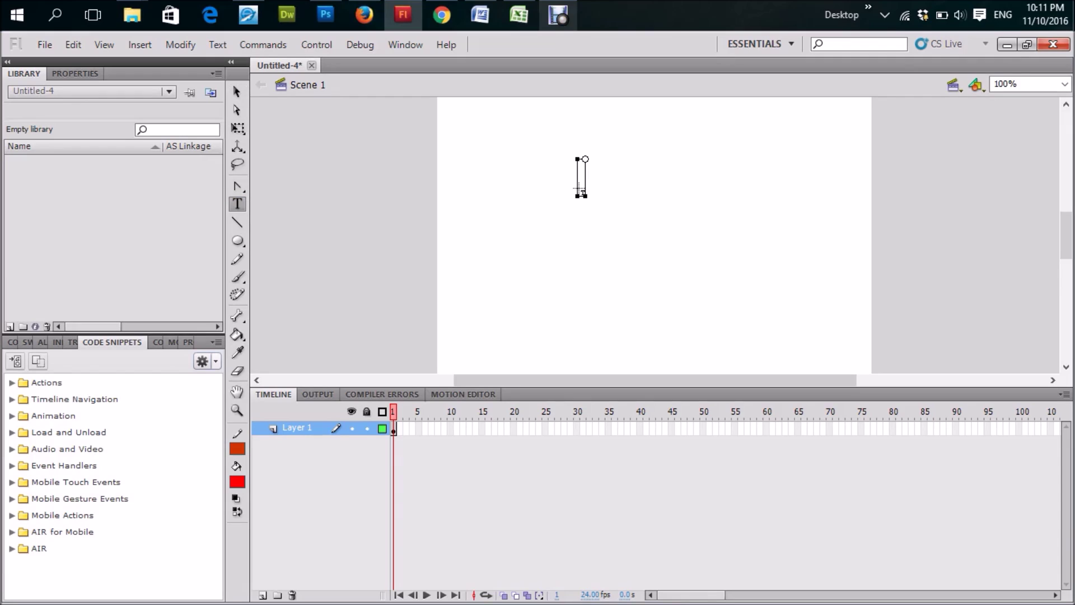
text(5+3)
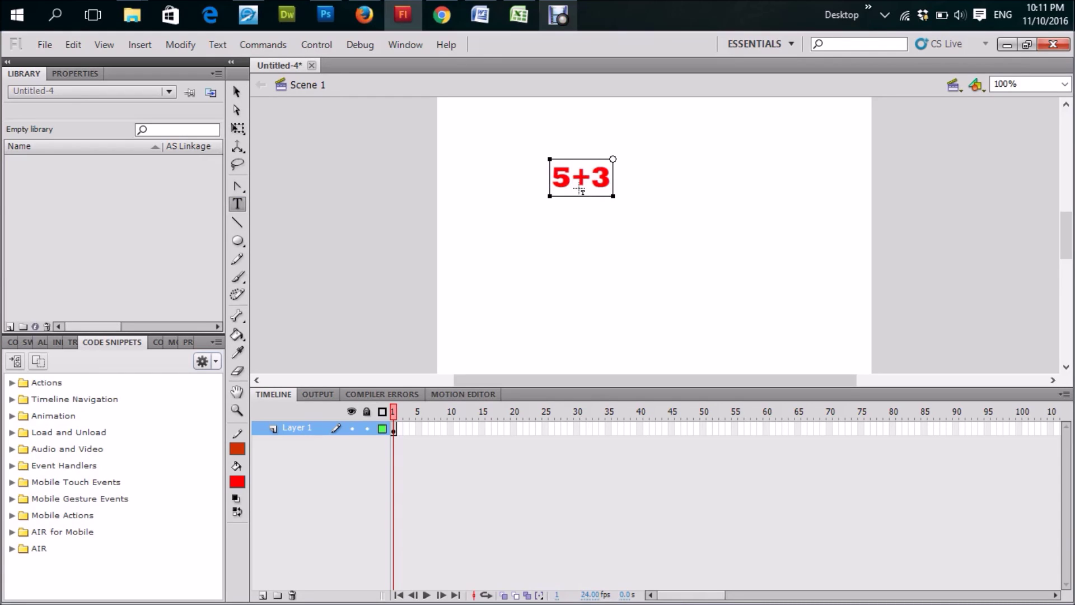
text(=8?)
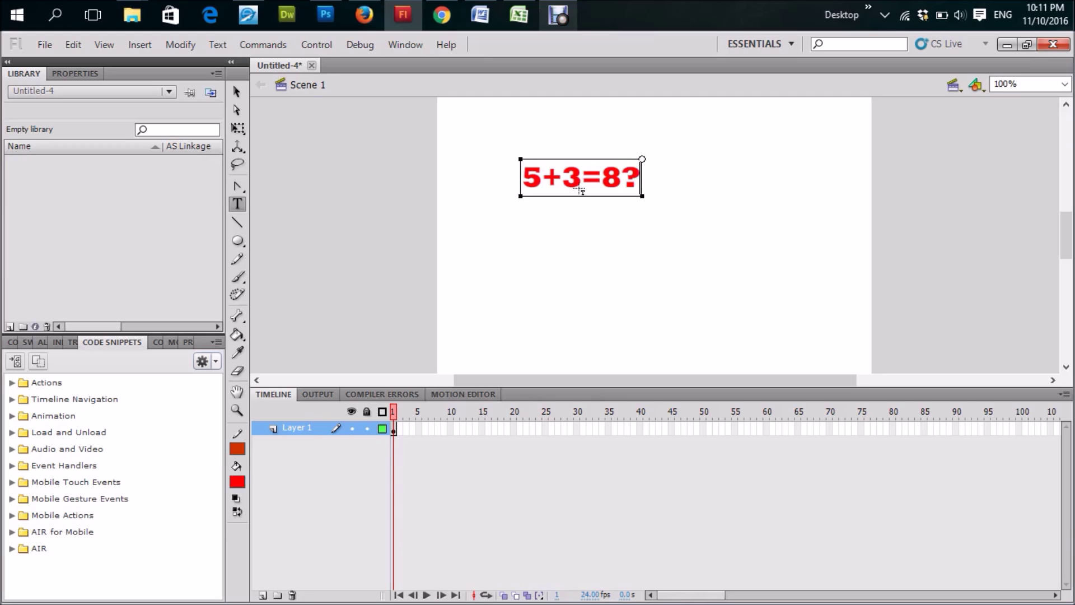
drag(525, 180, 751, 173)
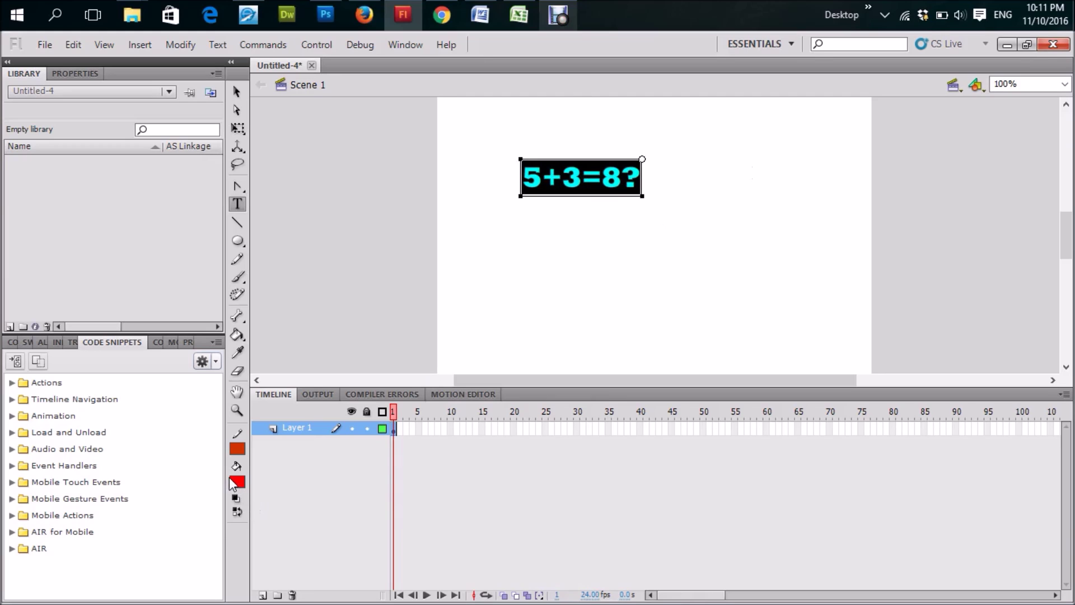
click(237, 482)
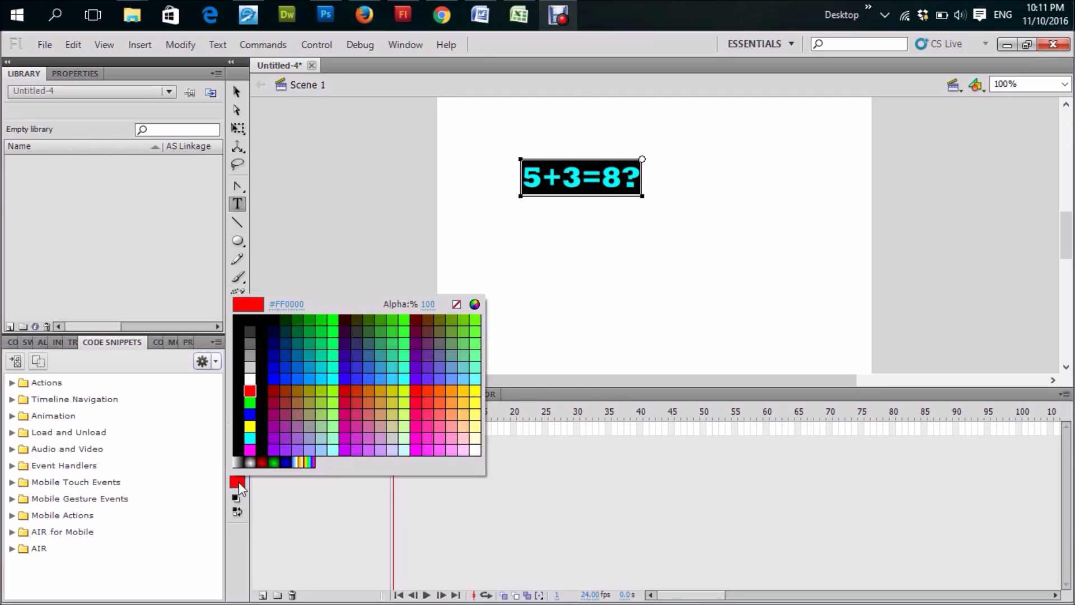
click(276, 326)
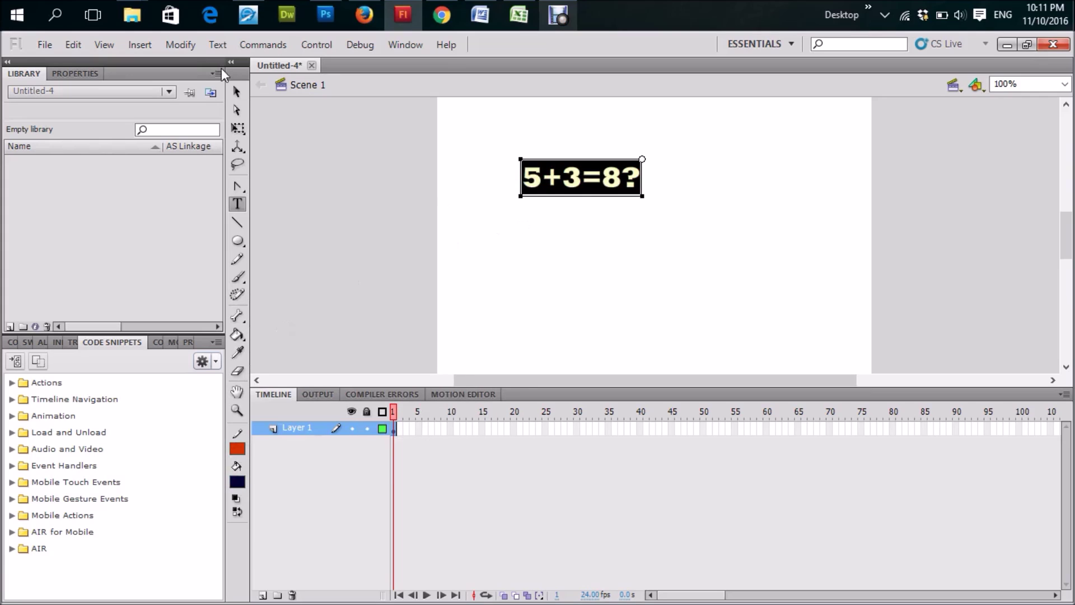
click(237, 93)
drag(565, 187, 617, 188)
click(238, 204)
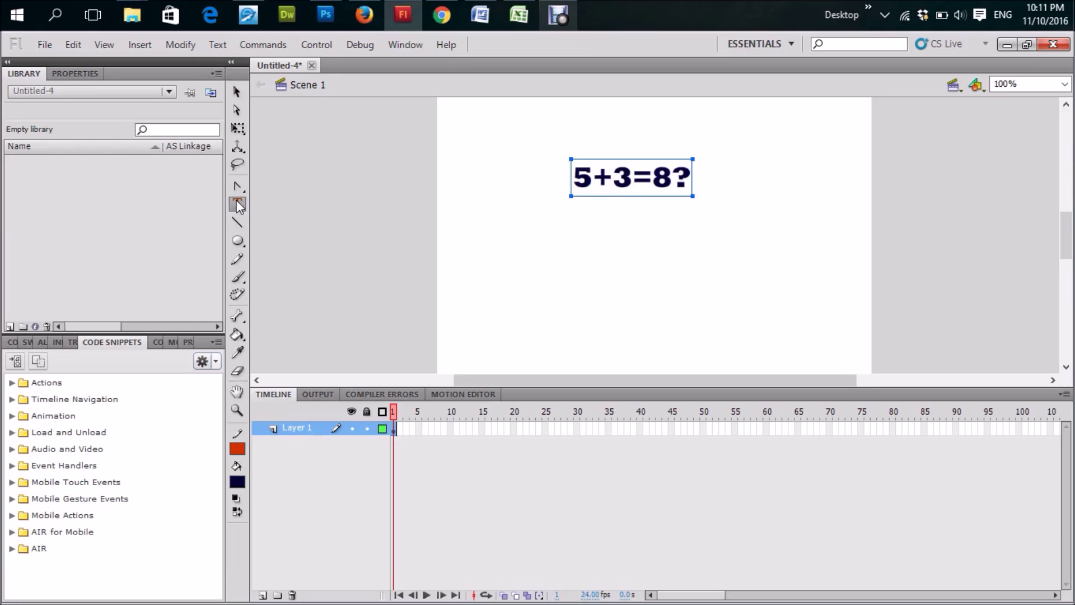
- Add the answer 'True' in green below the question
click(592, 262)
click(592, 262)
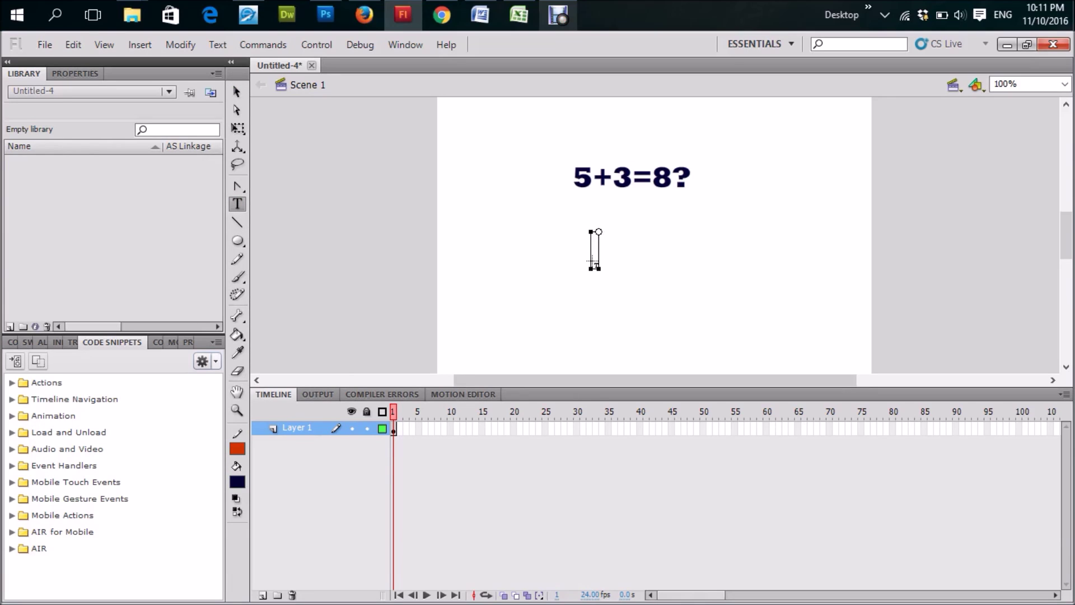
text(True)
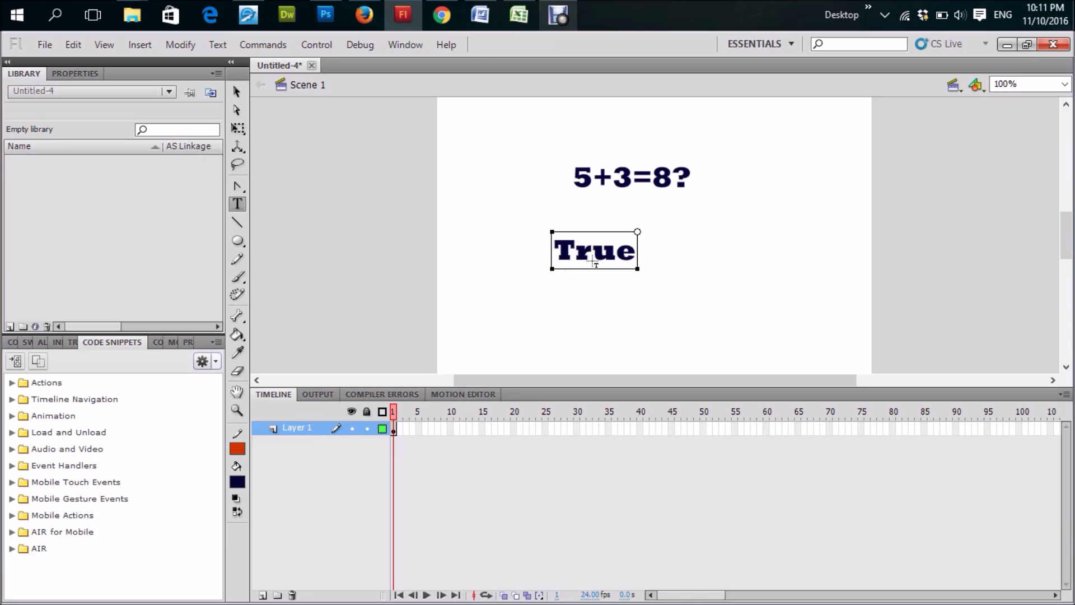
drag(632, 259, 475, 259)
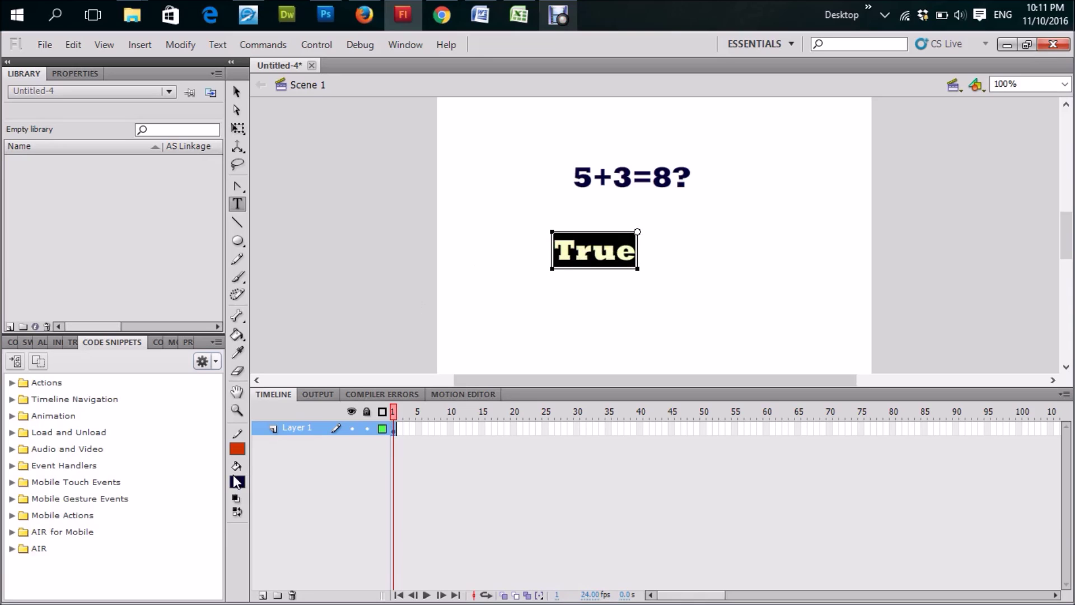
click(238, 482)
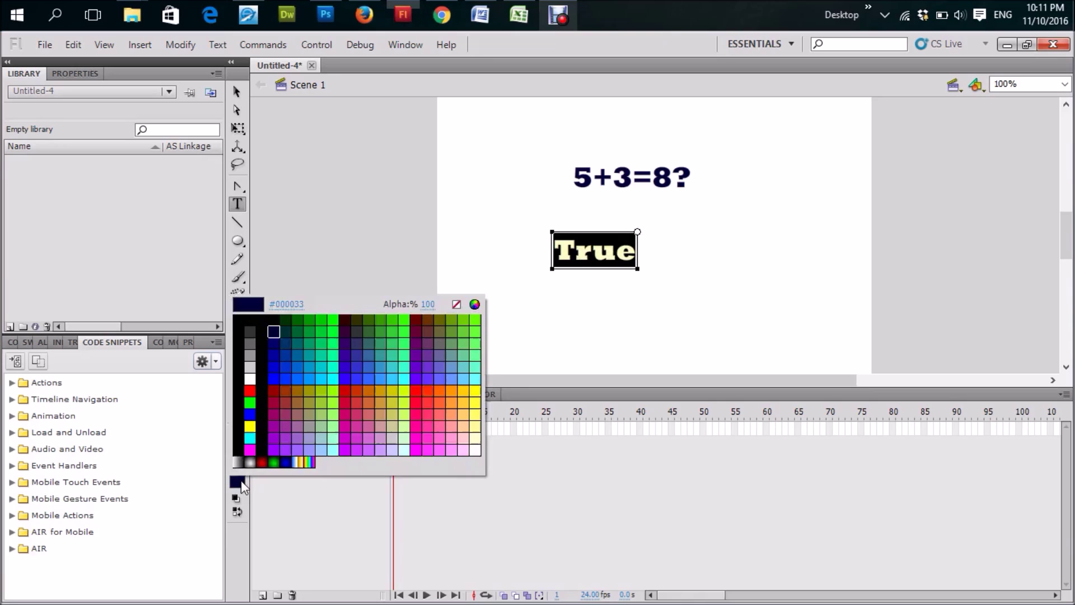
click(334, 323)
- Add 'False' in red beside True and line up the two answers side by side
click(661, 245)
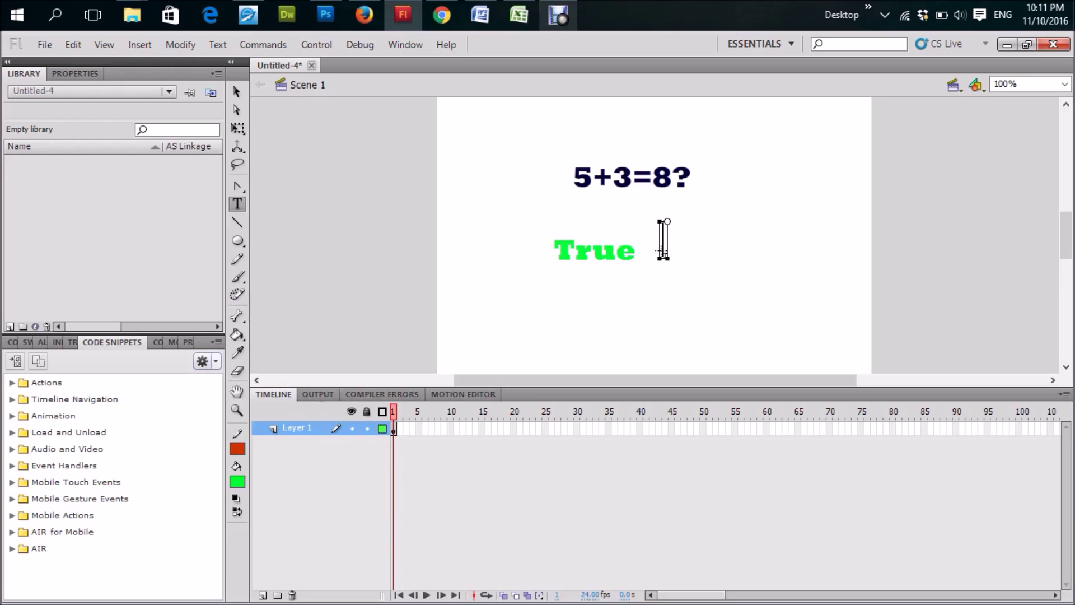
text(Fals)
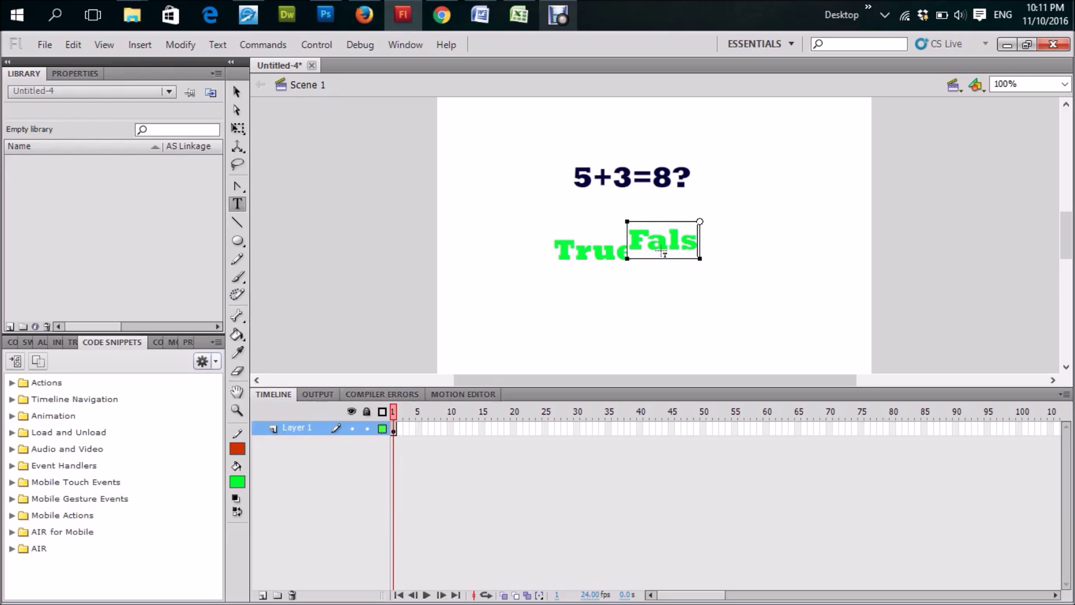
text(e)
drag(621, 242, 709, 242)
click(238, 482)
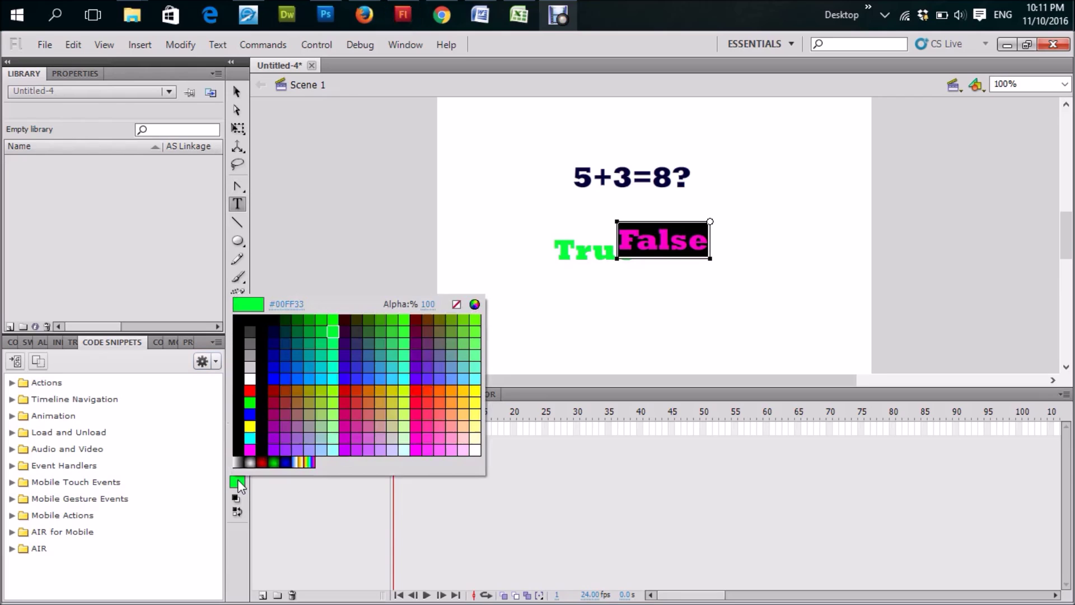
click(250, 390)
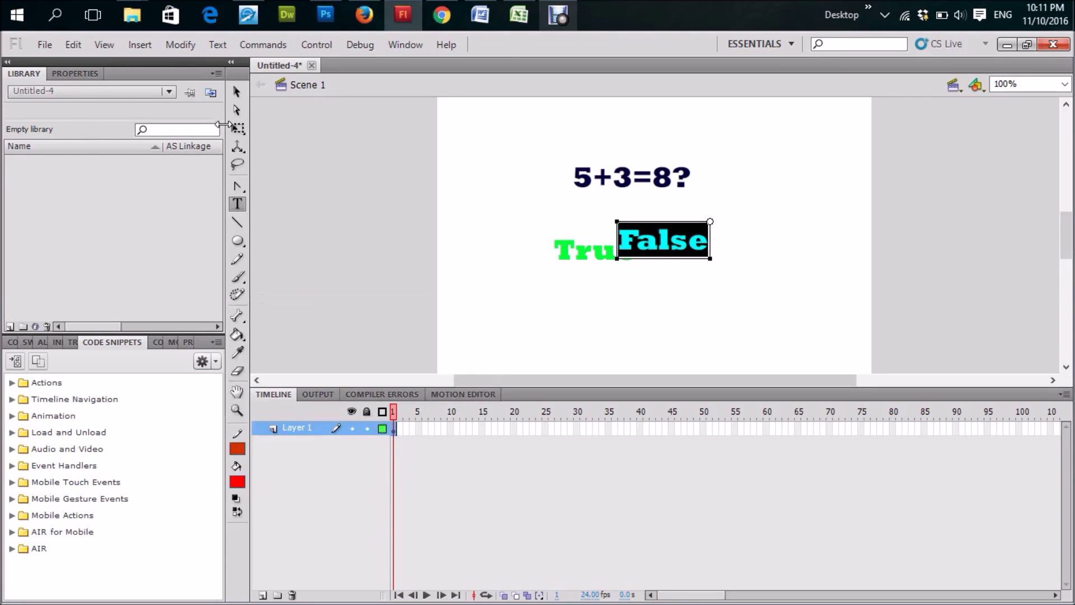
click(236, 91)
drag(646, 247, 681, 257)
drag(586, 254, 576, 254)
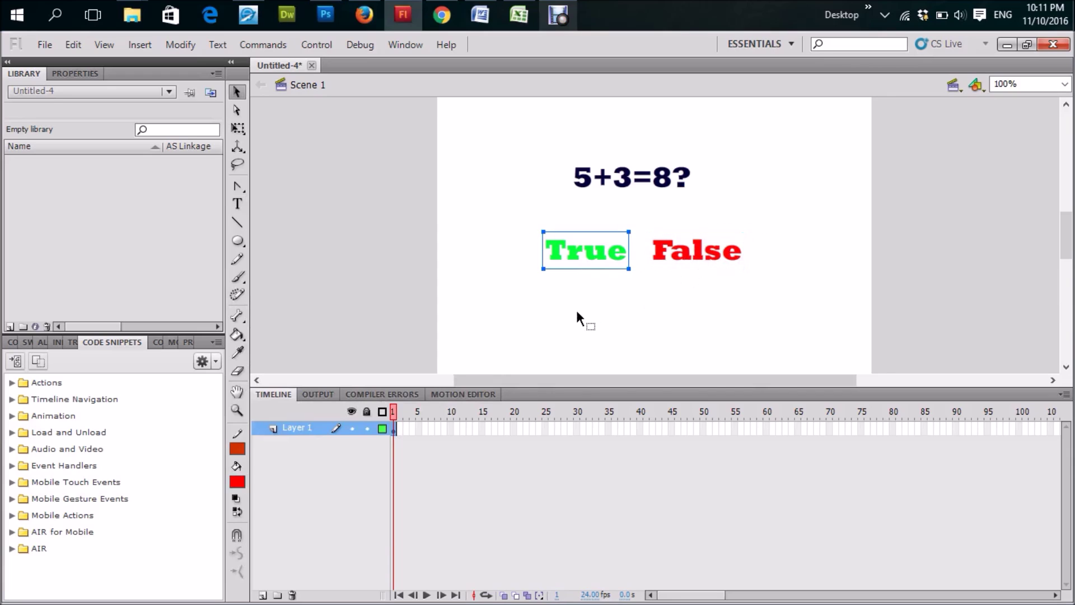
click(536, 311)
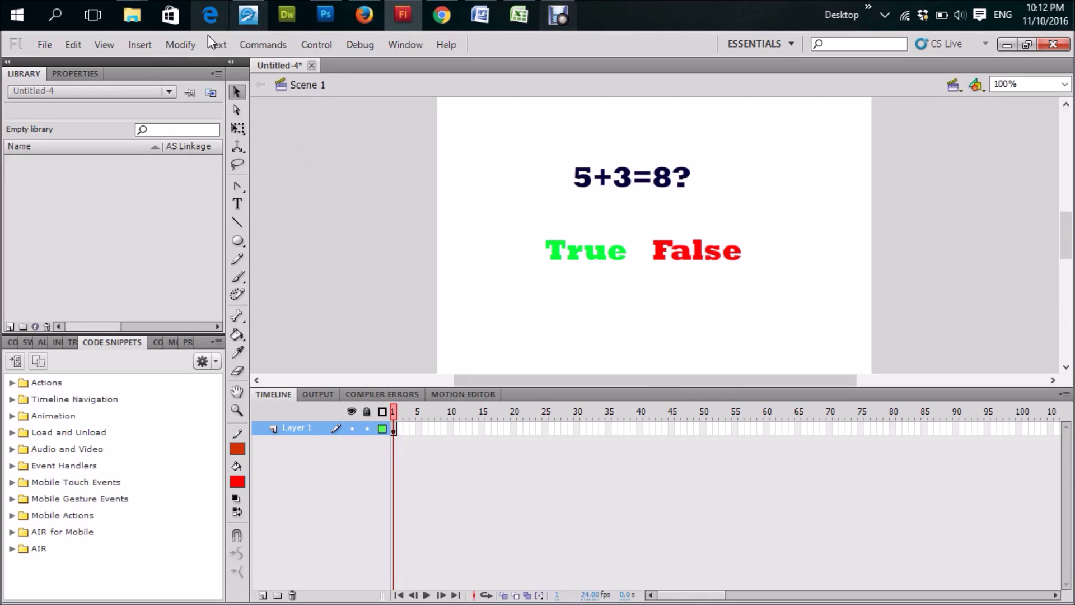
- Insert a new empty Scene 2, then return to Scene 1
click(139, 46)
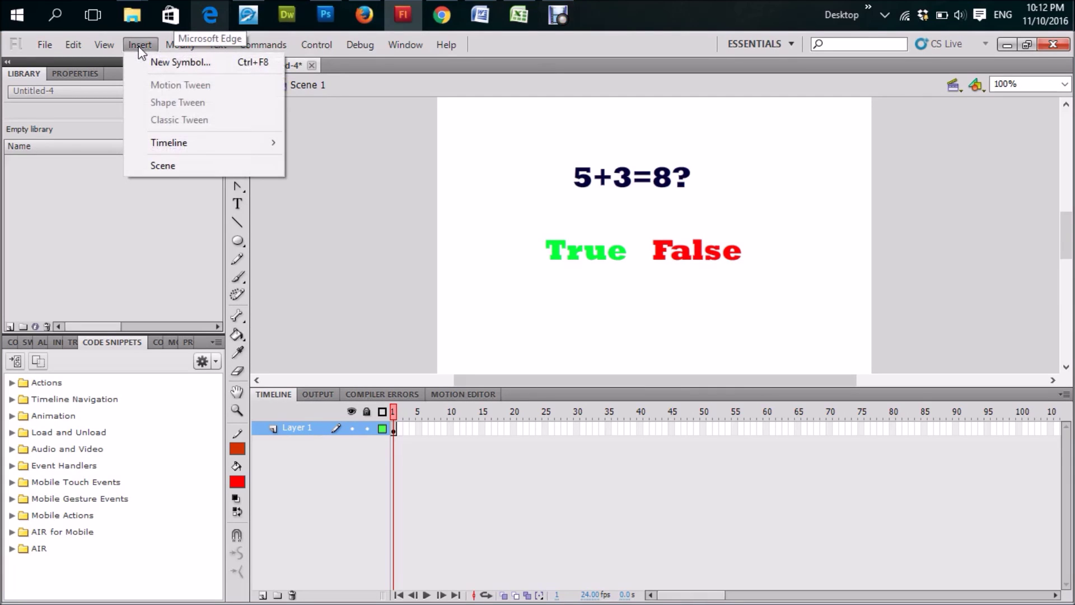
click(157, 163)
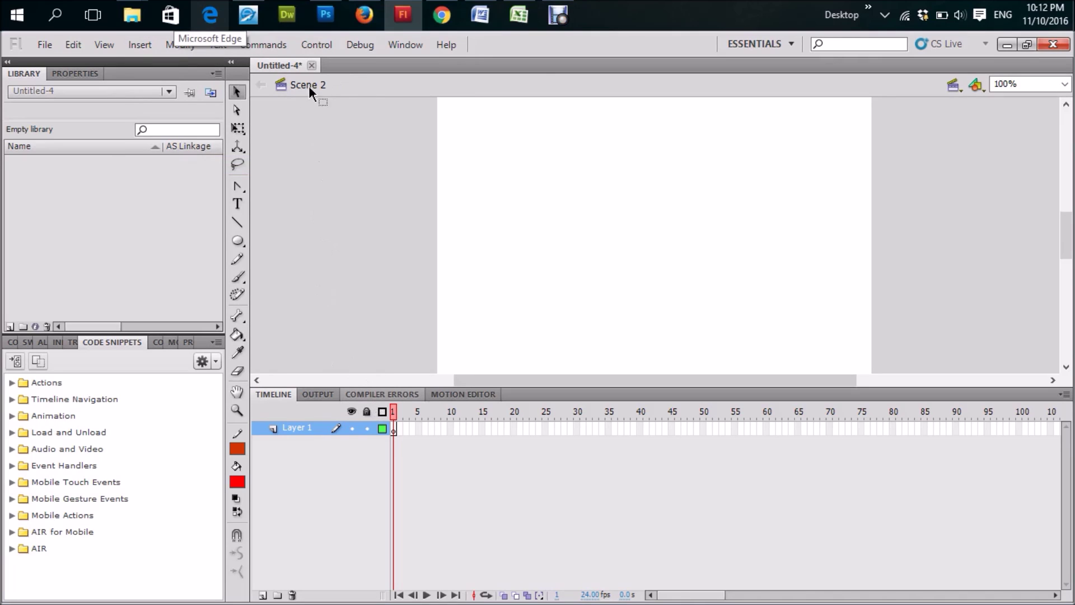
click(953, 85)
click(962, 105)
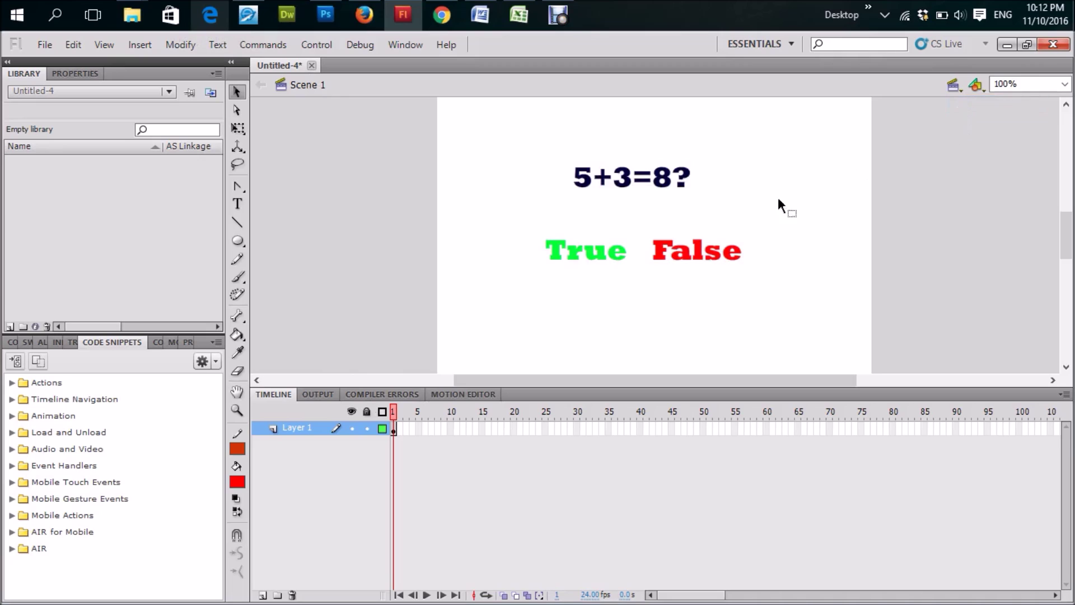
- Convert the green True text into a button symbol named 'true'
right_click(570, 251)
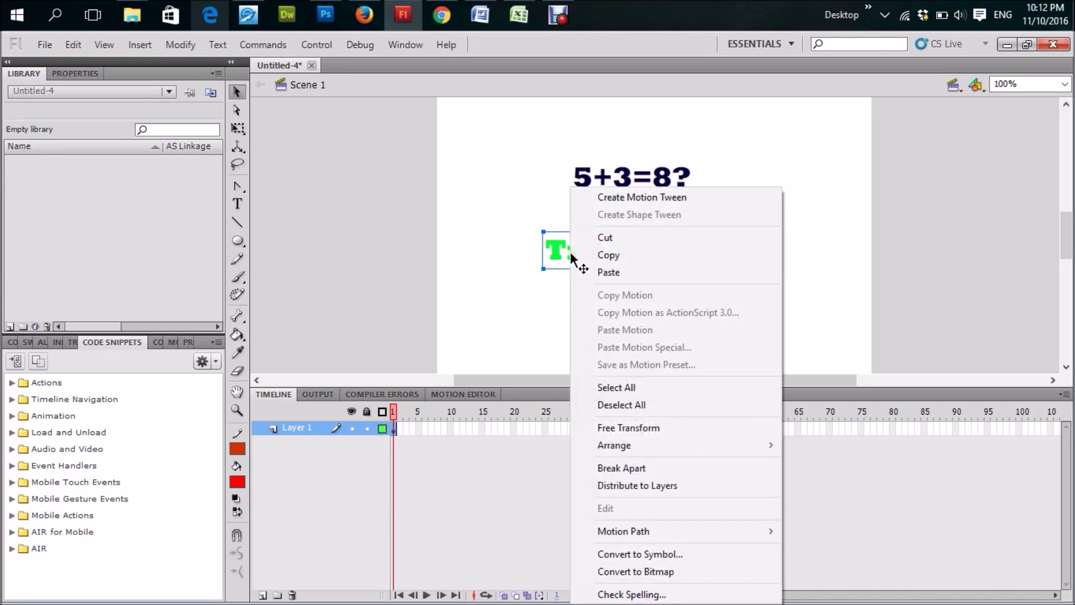
click(627, 554)
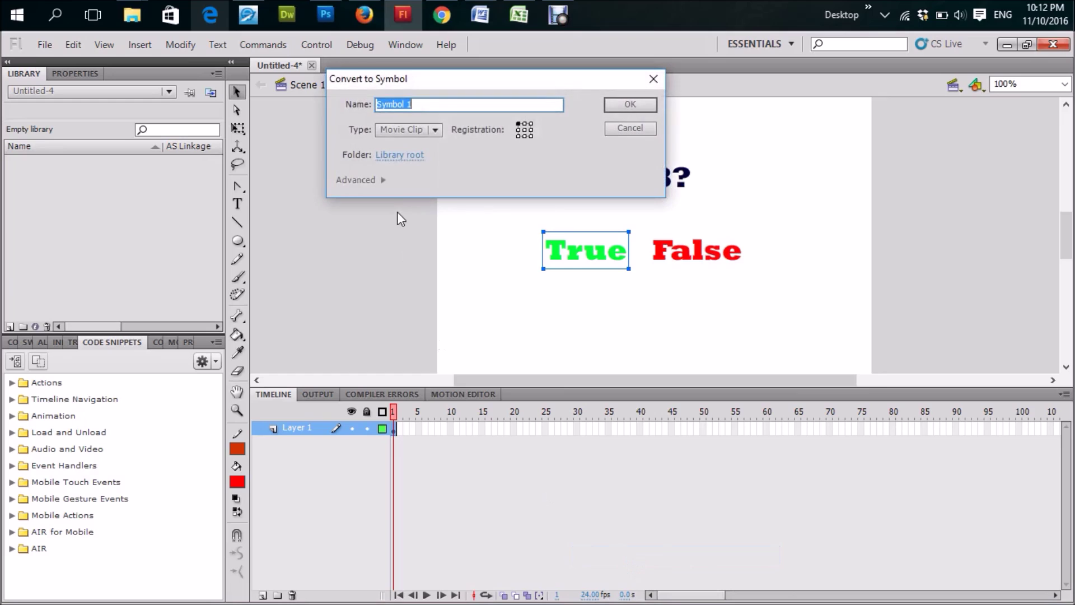
click(434, 130)
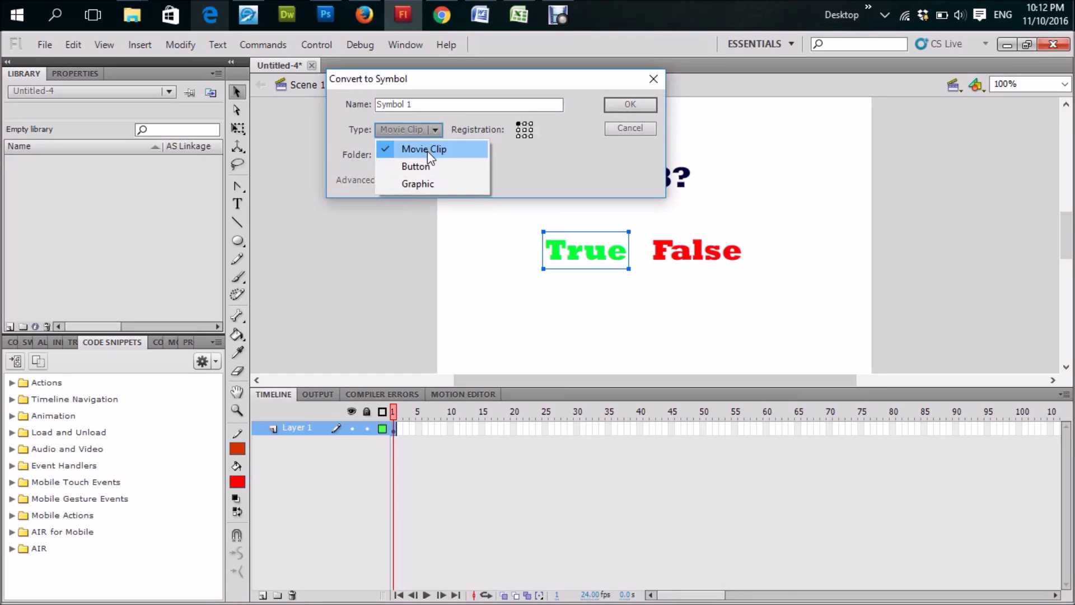
click(426, 167)
click(433, 103)
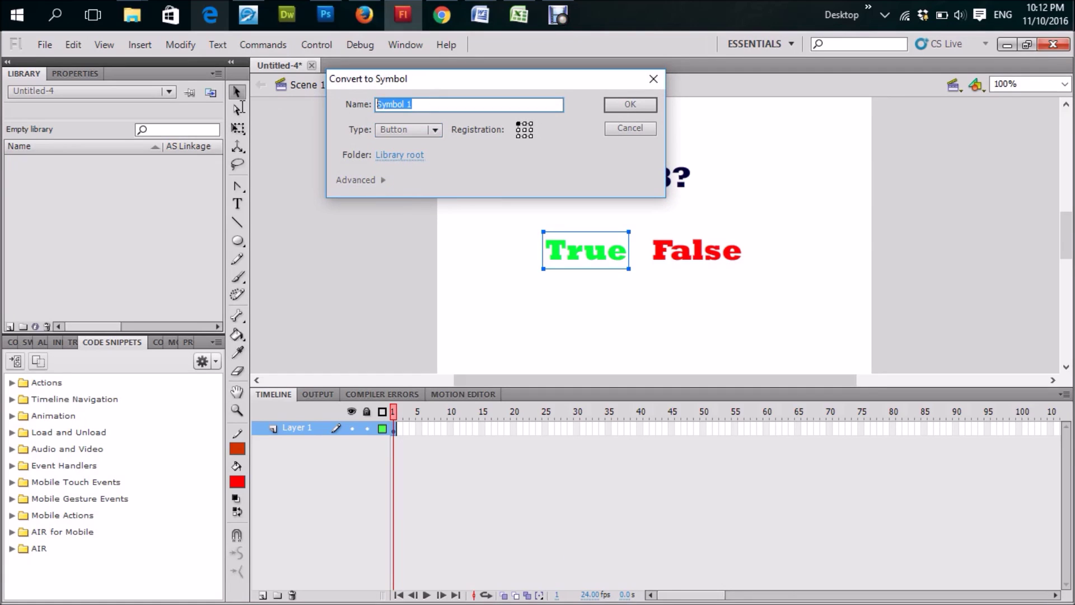
text(true)
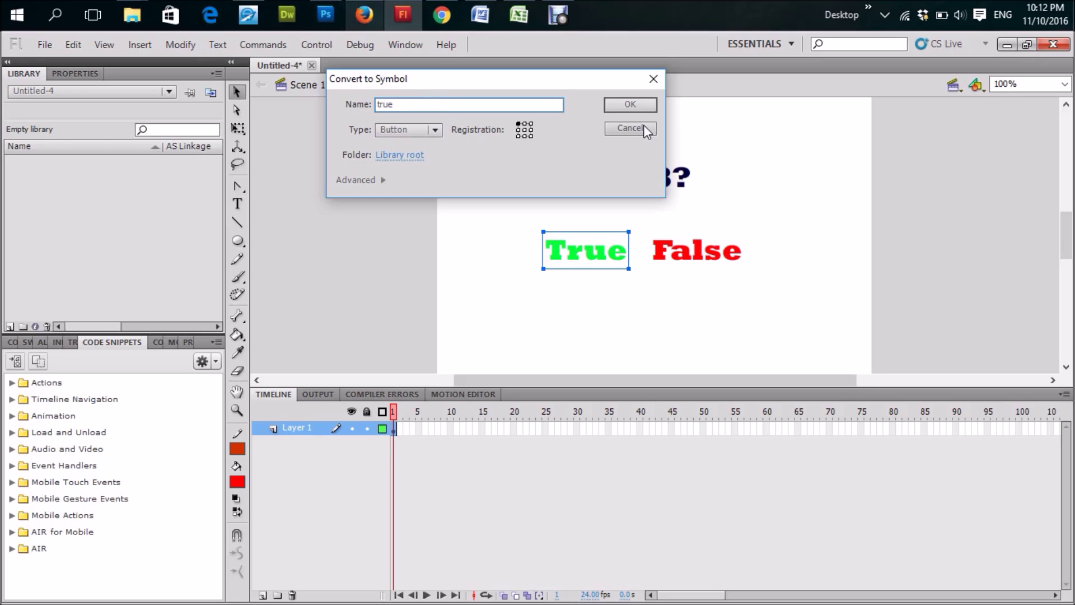
click(637, 109)
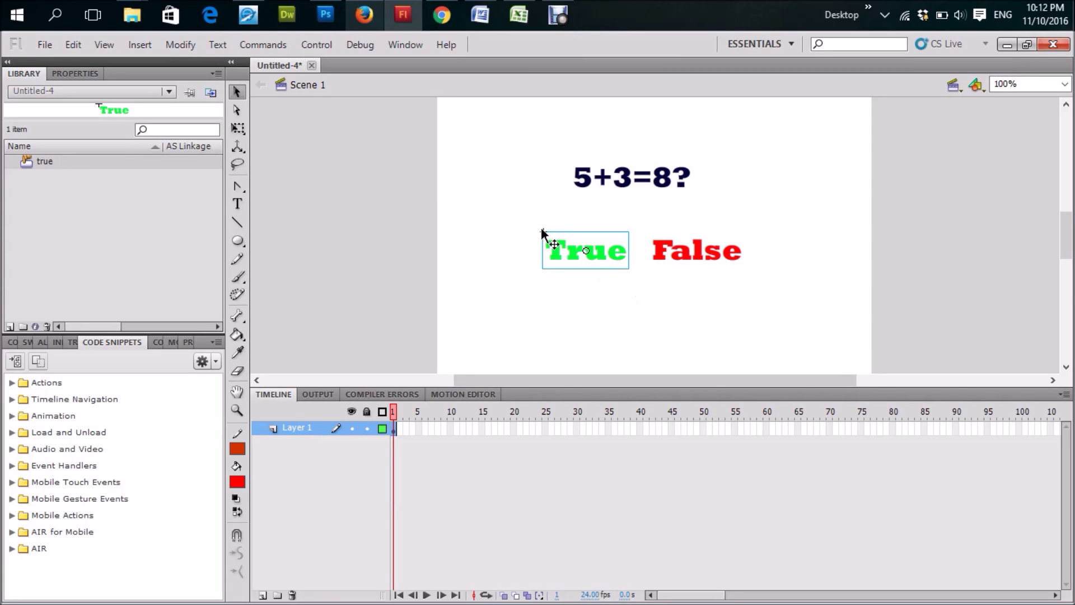
right_click(583, 248)
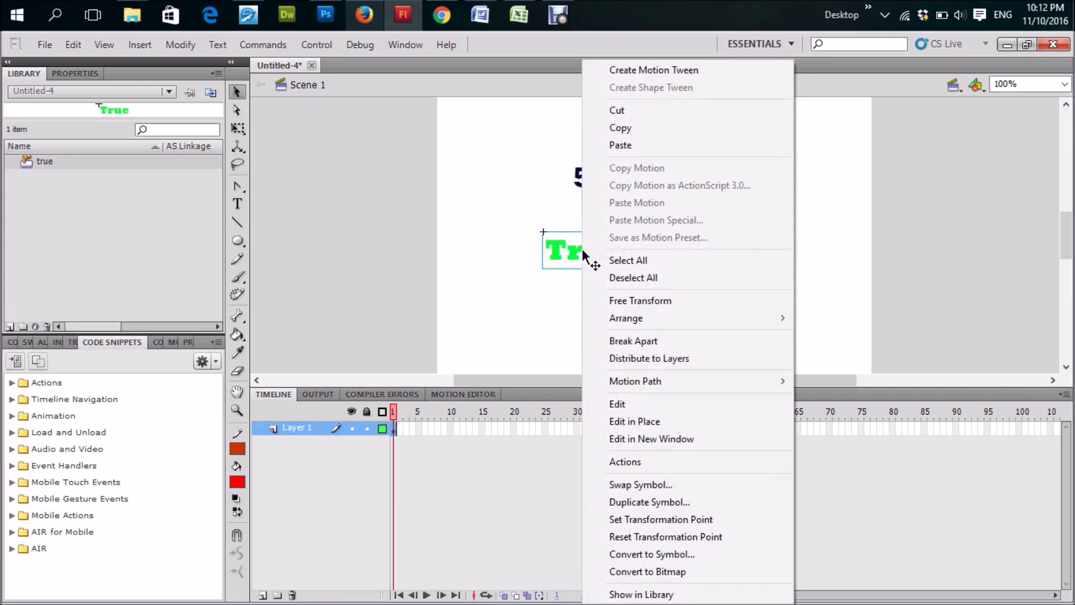
- Give the True button the script on(release){ gotoAndPlay("Scene 2",1) } and close the Actions panel
click(624, 462)
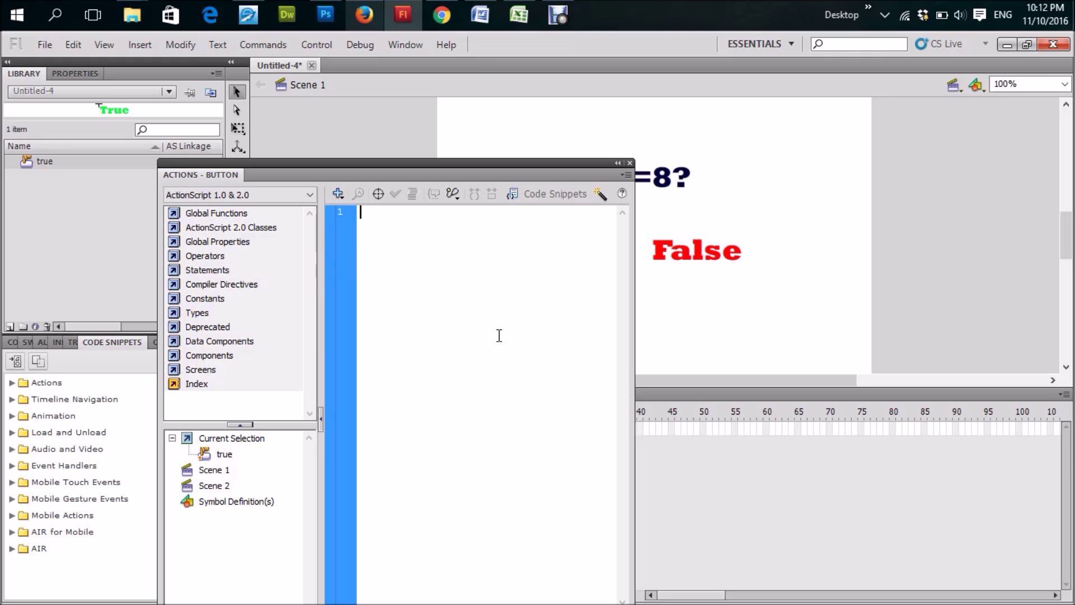
text(on)
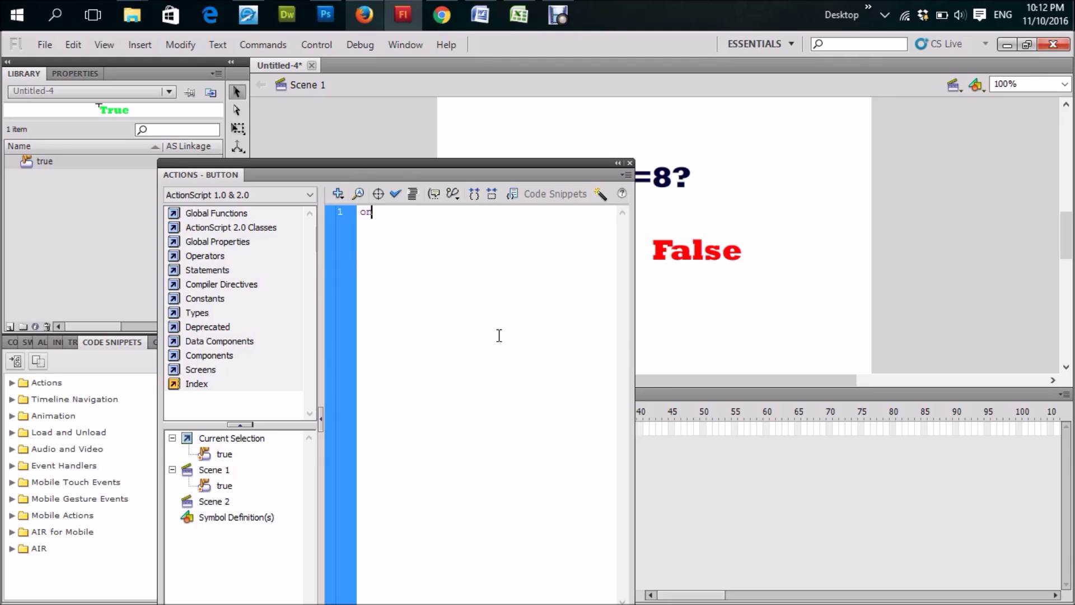
text( (re)
key(Return)
text(){)
key(Return)
text(gotoAndPlay)
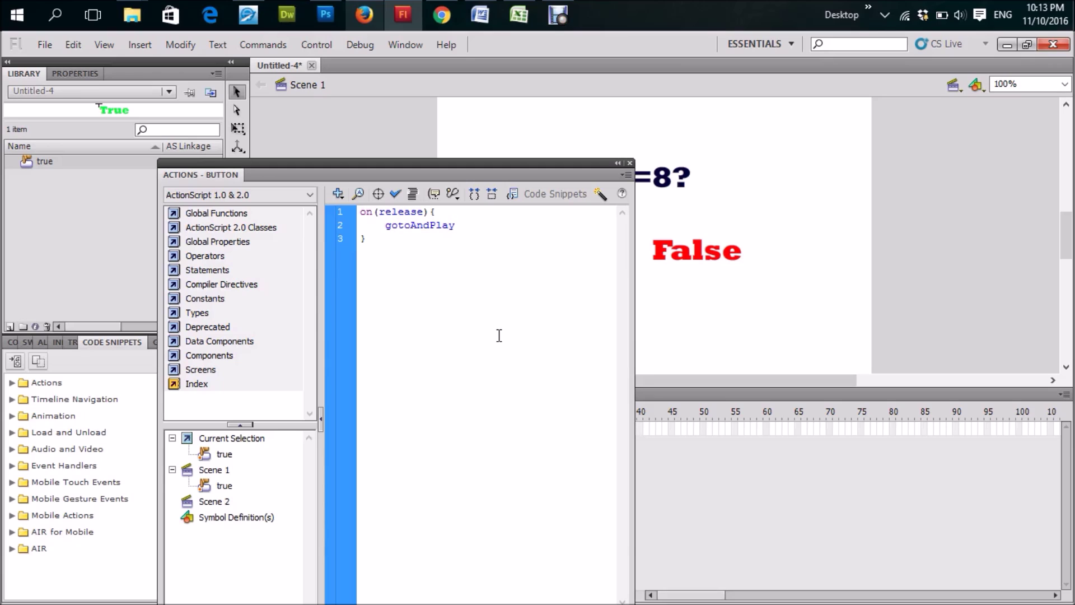
text(("S)
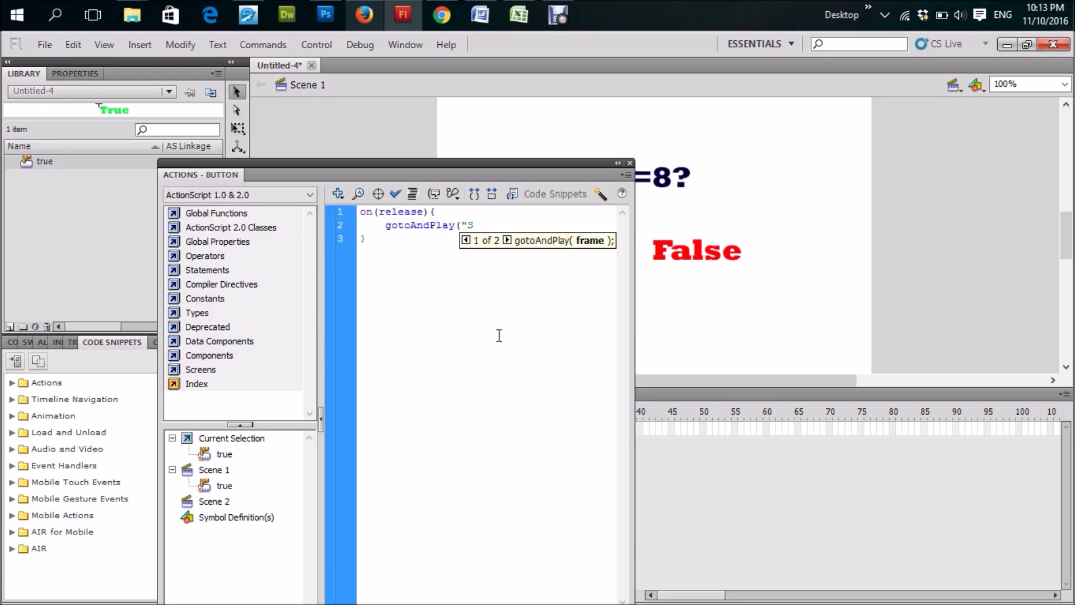
text(cene 2,)
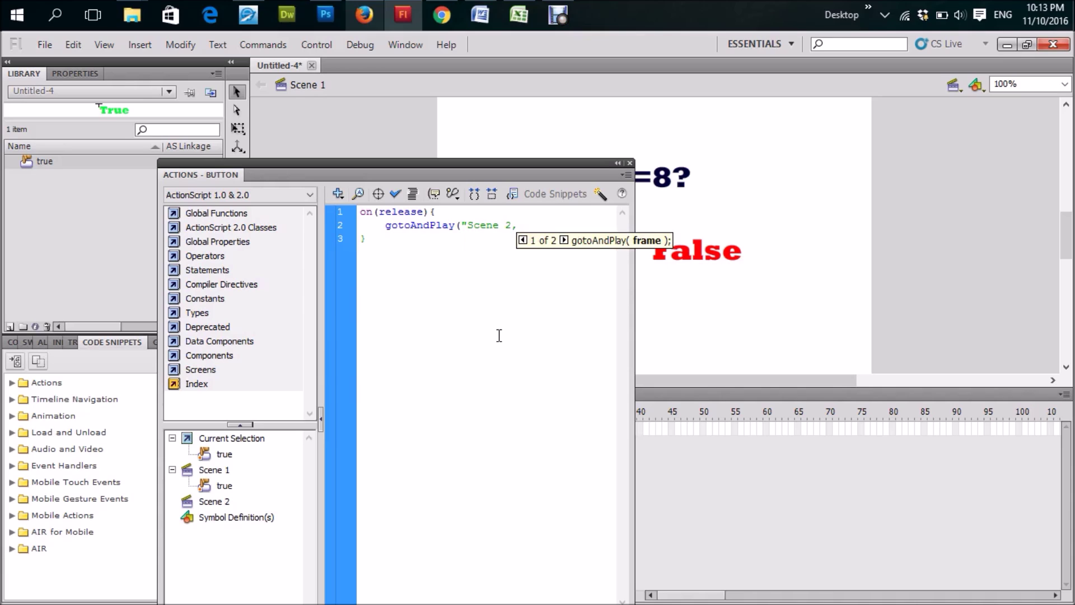
key(BackSpace)
text(",)
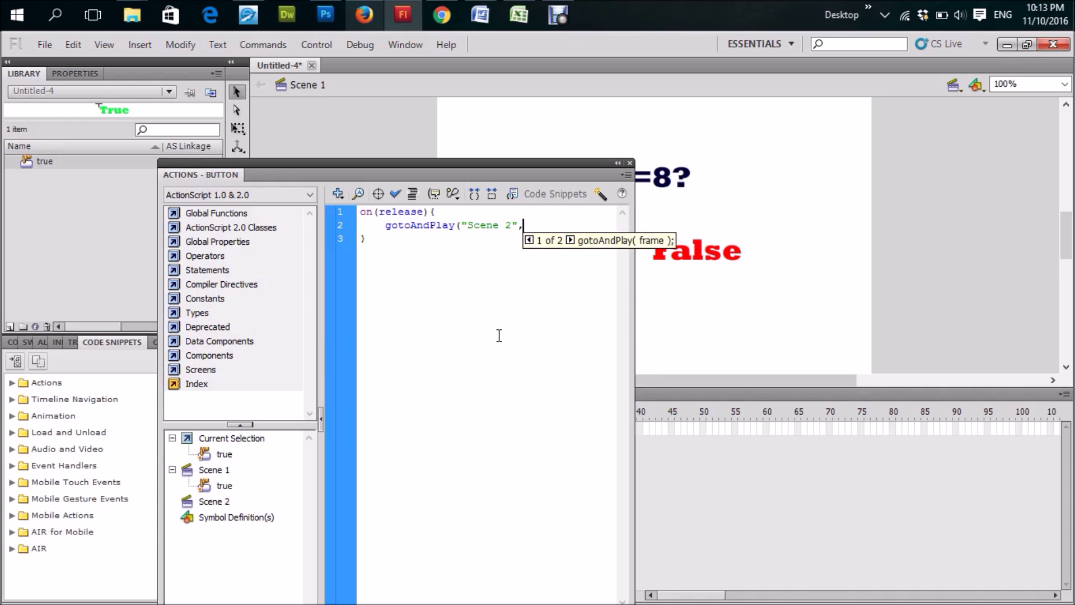
text(1))
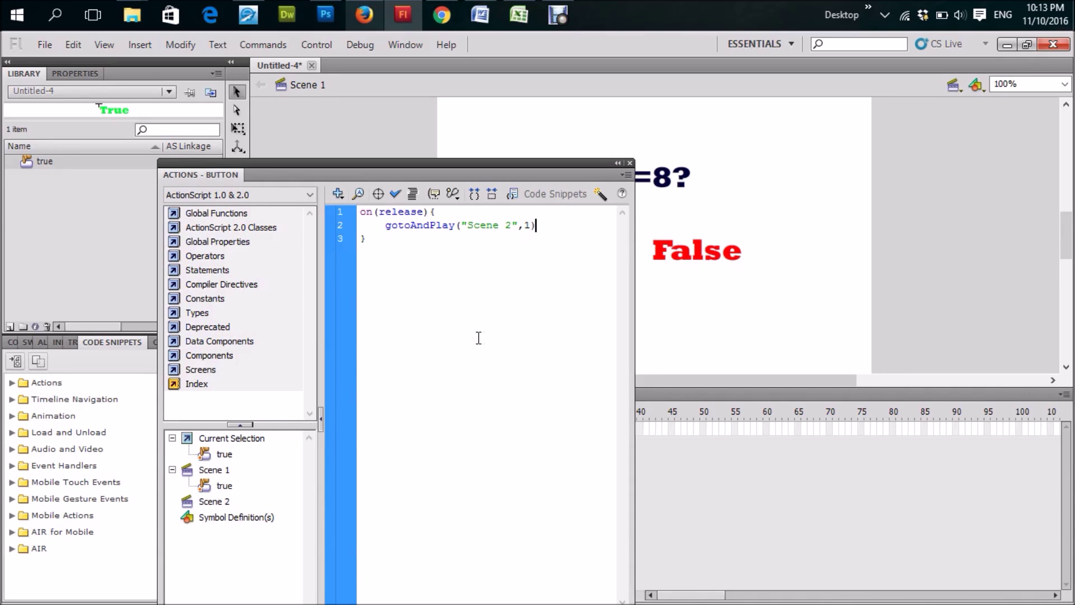
click(629, 164)
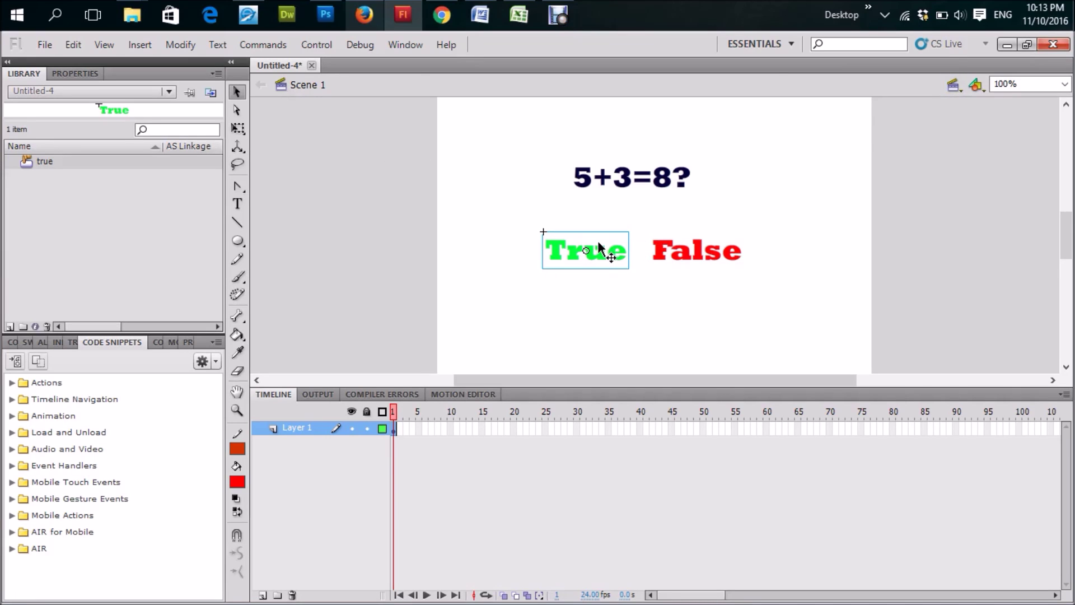
- Switch to Scene 2 and type 'You Win!!' on its stage
click(956, 87)
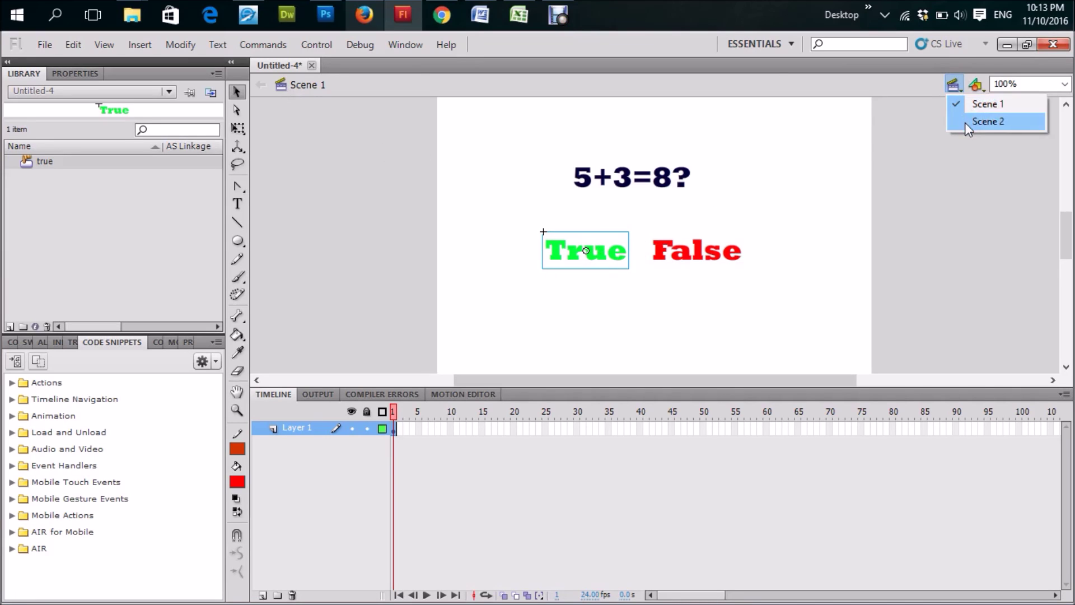
click(966, 122)
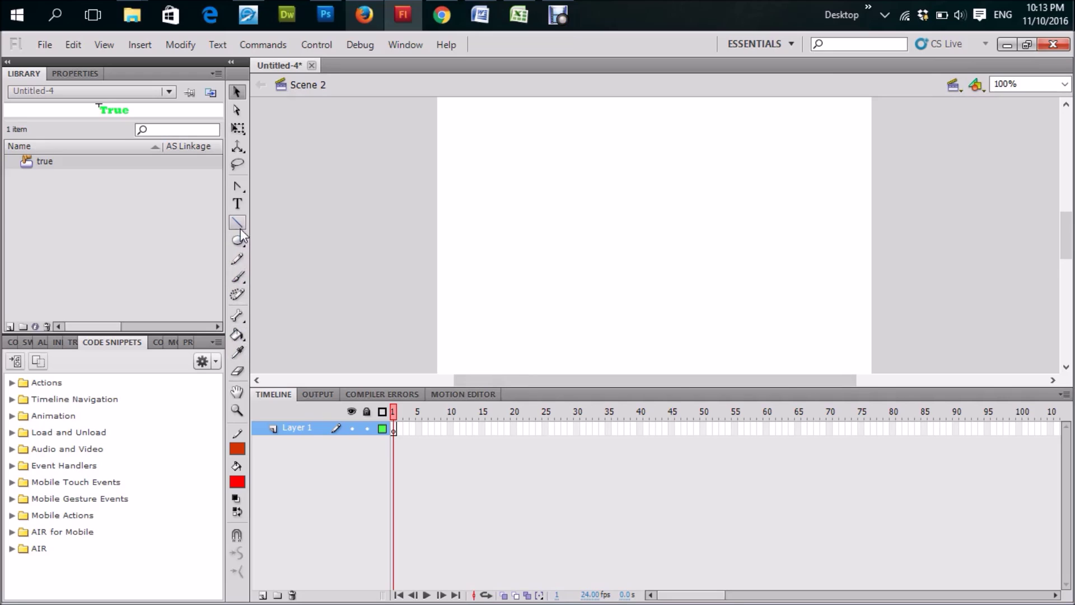
click(235, 207)
click(612, 201)
text(You W)
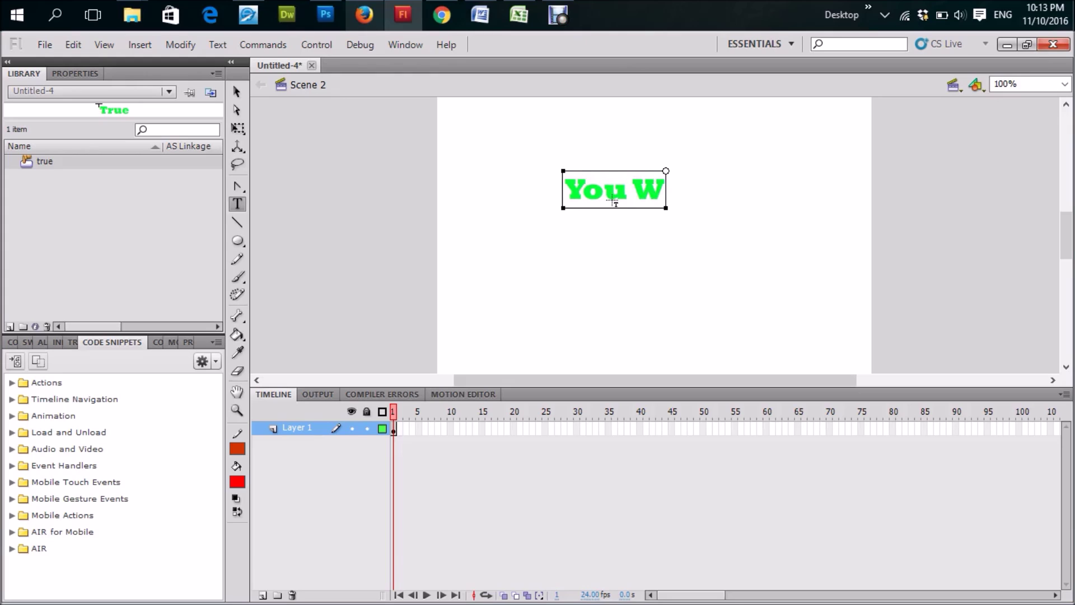
text(in!!)
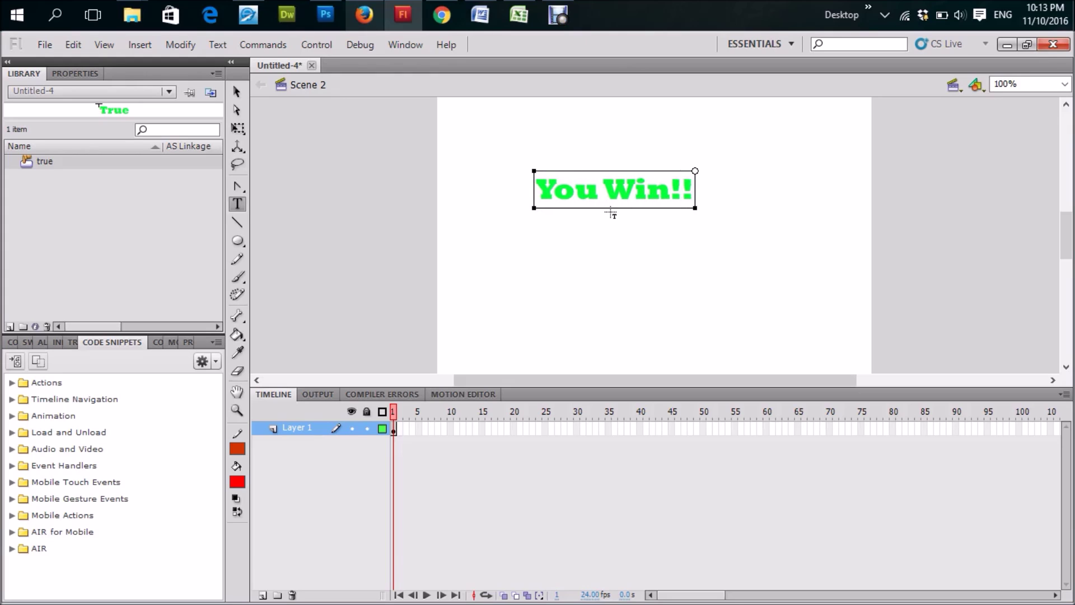
- Colour the 'You Win!!' text magenta and nudge it slightly right
drag(538, 190, 807, 207)
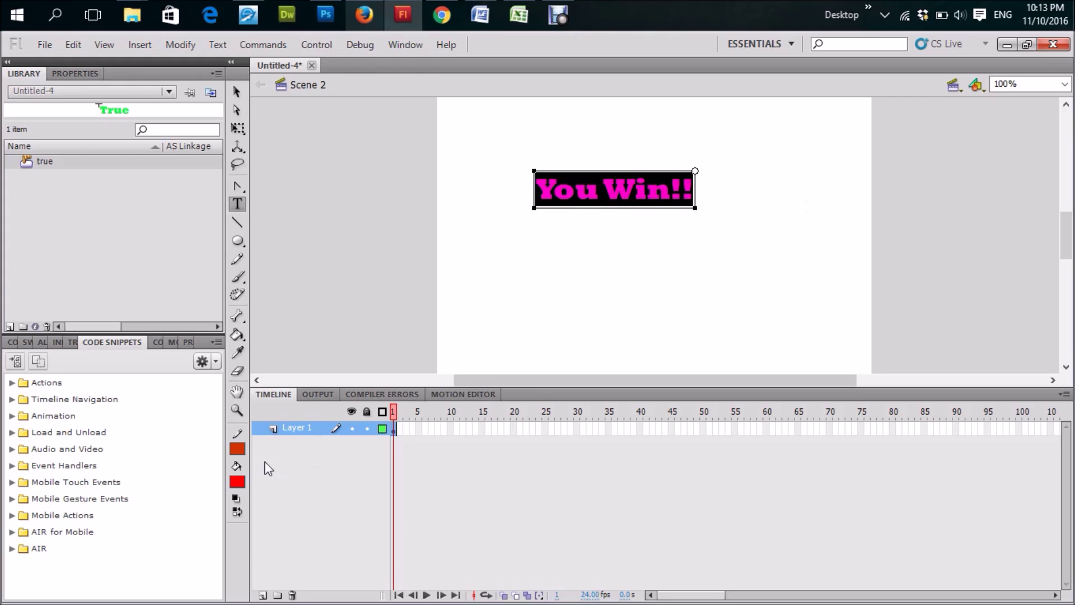
click(242, 479)
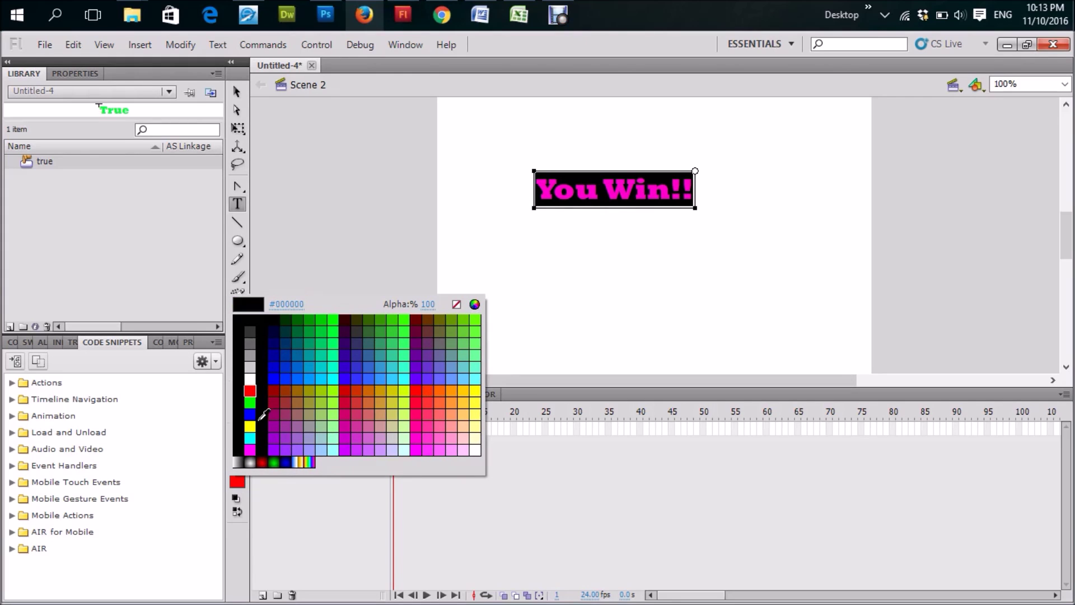
click(251, 449)
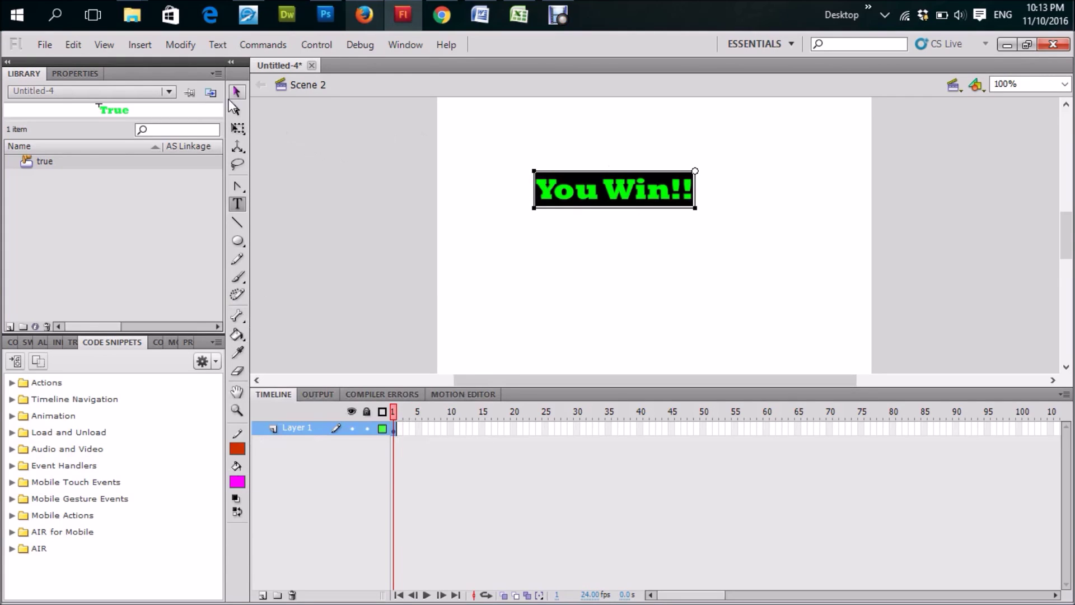
click(235, 91)
drag(562, 190, 610, 205)
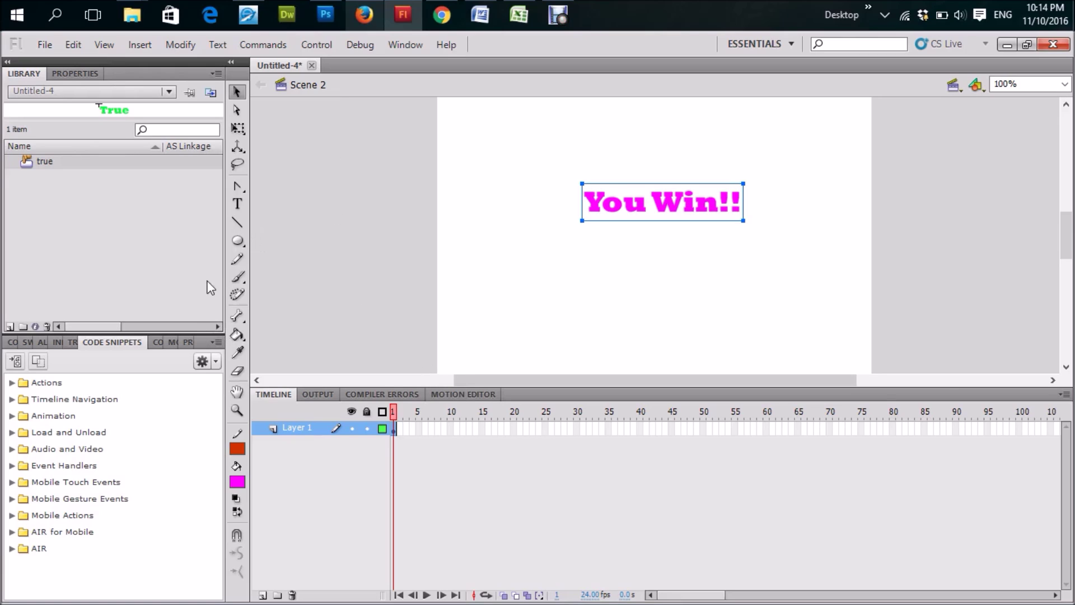
- Convert 'You Win!!' into a movie clip symbol named 'winner' and open it for editing
right_click(630, 206)
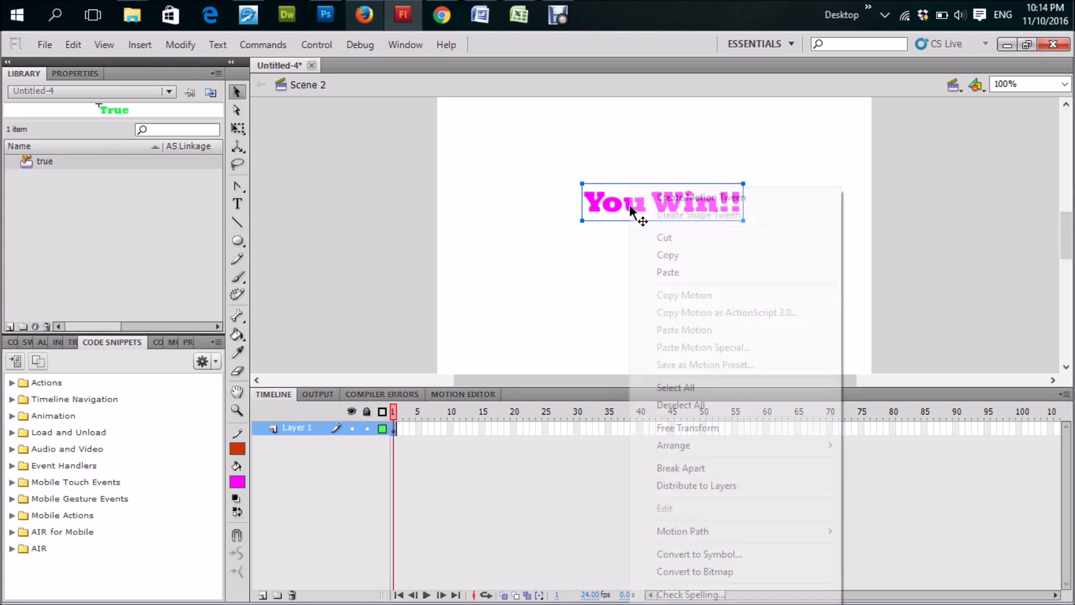
click(686, 555)
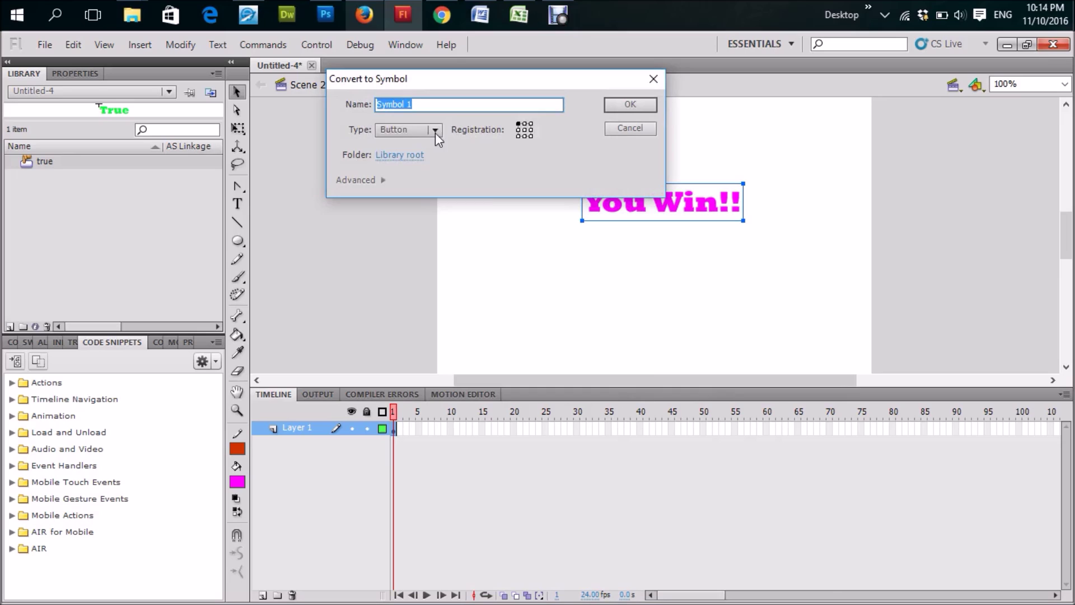
click(435, 133)
click(437, 149)
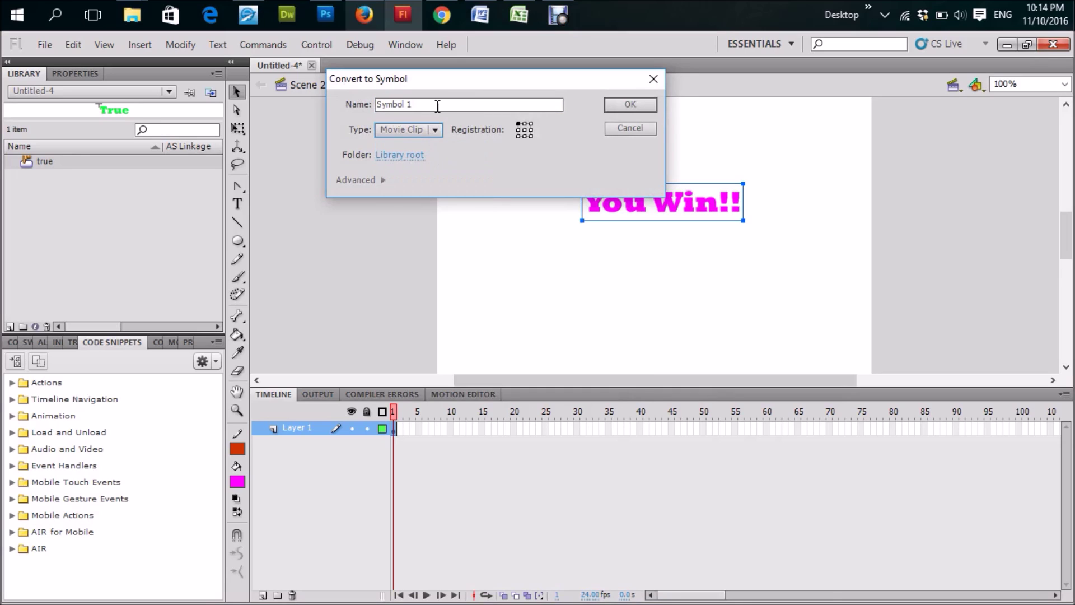
drag(415, 104, 377, 105)
text(winner)
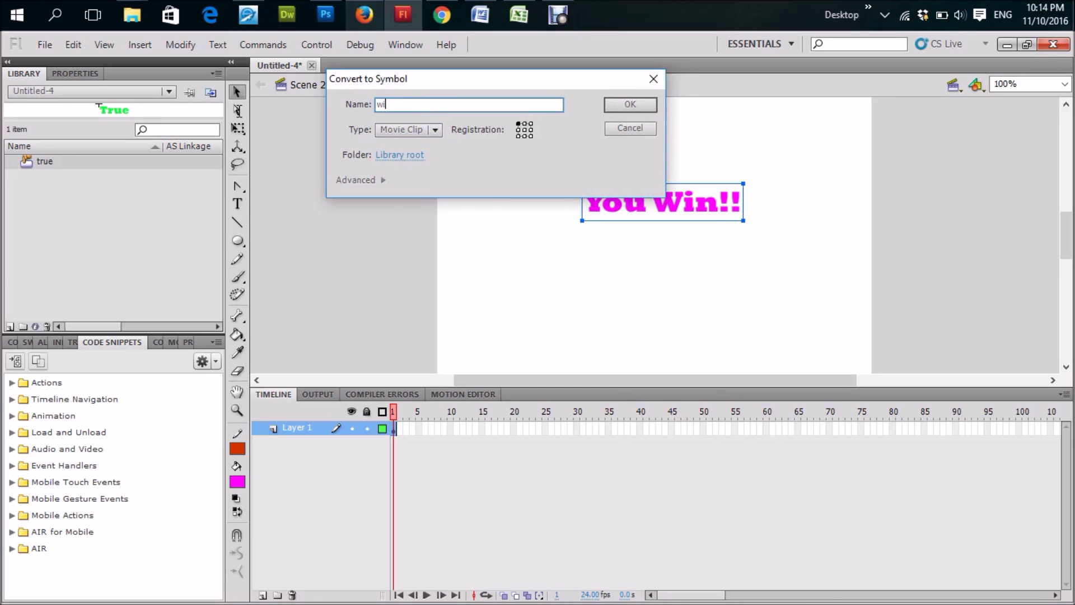
click(623, 105)
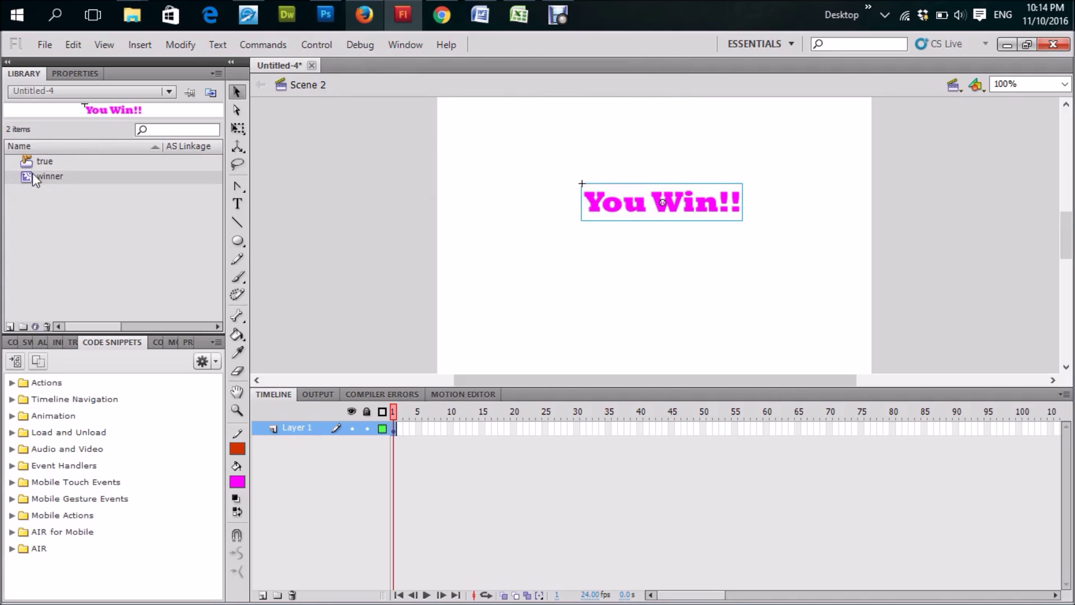
double_click(28, 175)
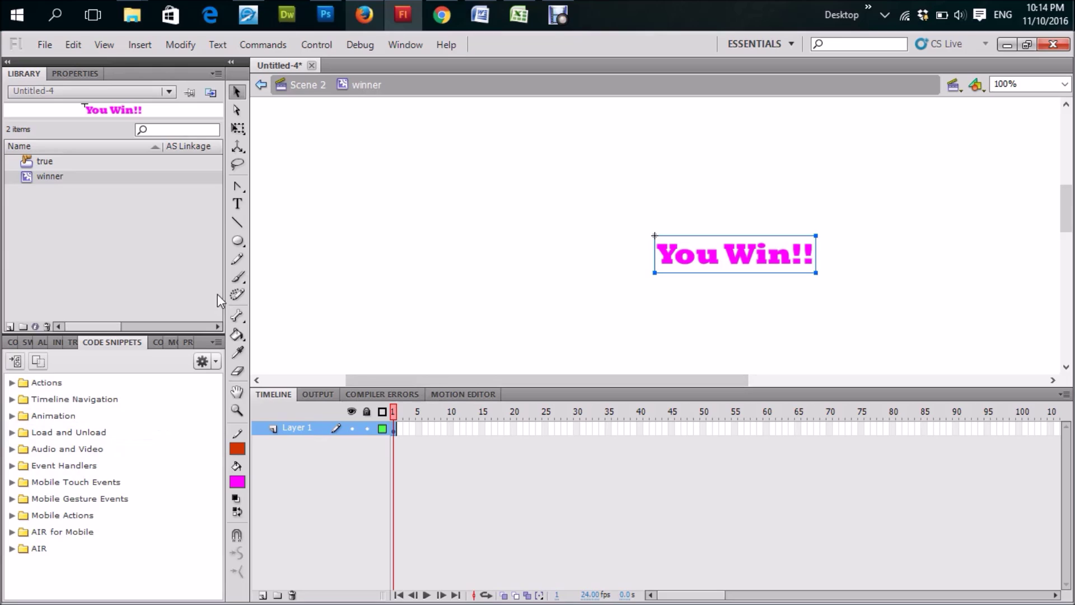
- Draw a small green circle above the left end of 'You Win!!' on frame 1
click(238, 242)
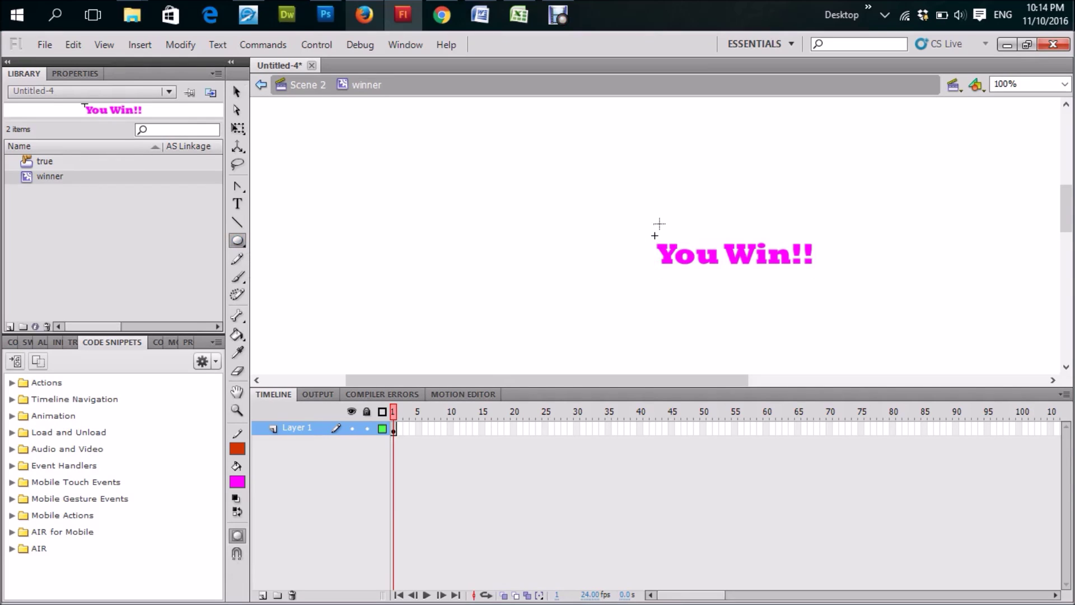
drag(668, 225, 668, 224)
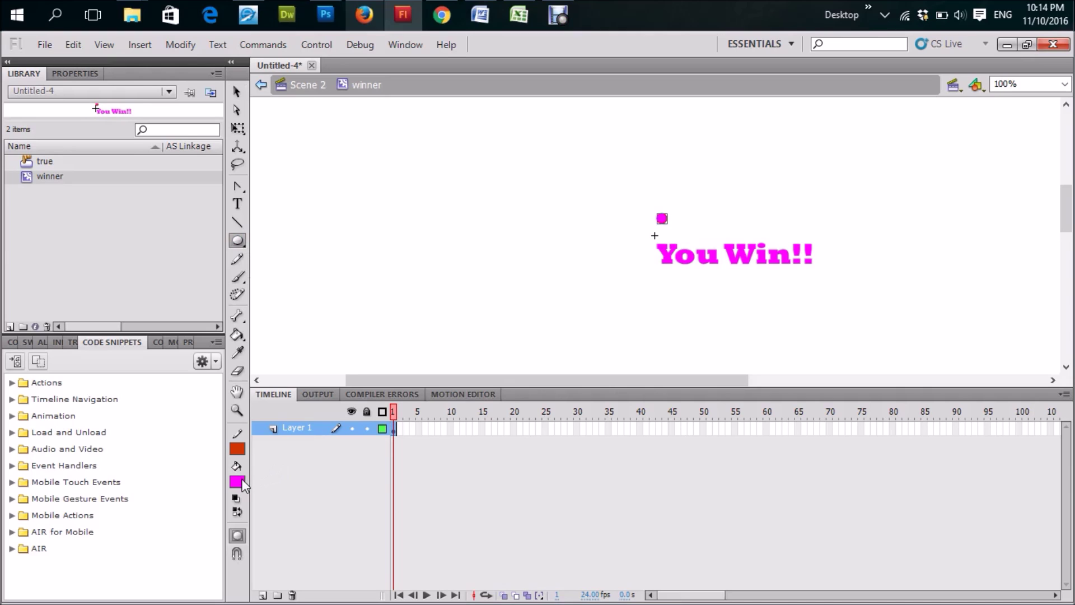
click(238, 482)
click(411, 319)
click(236, 91)
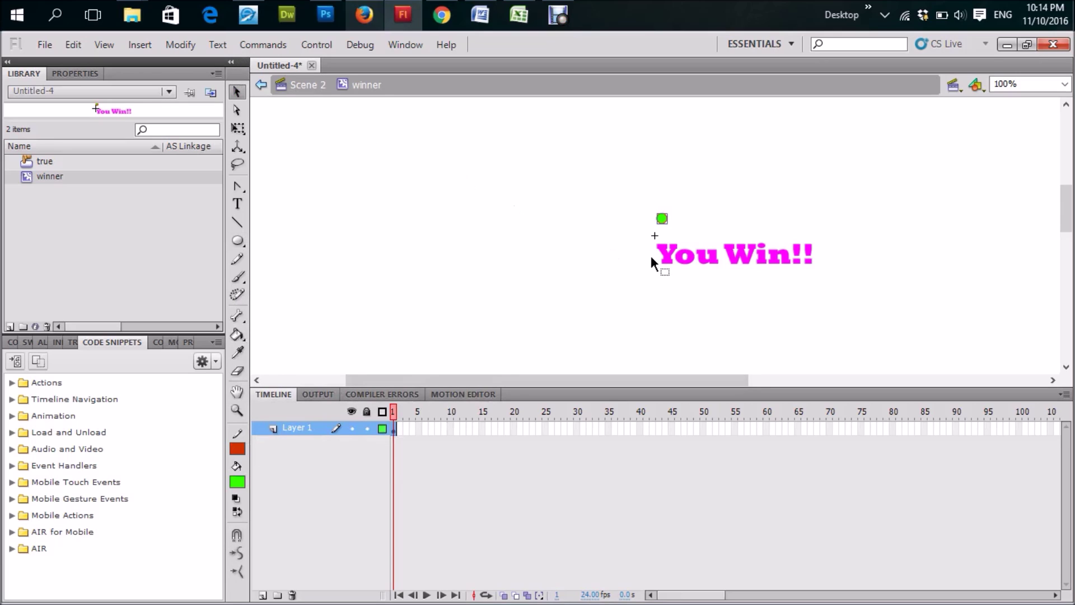
drag(666, 222, 421, 433)
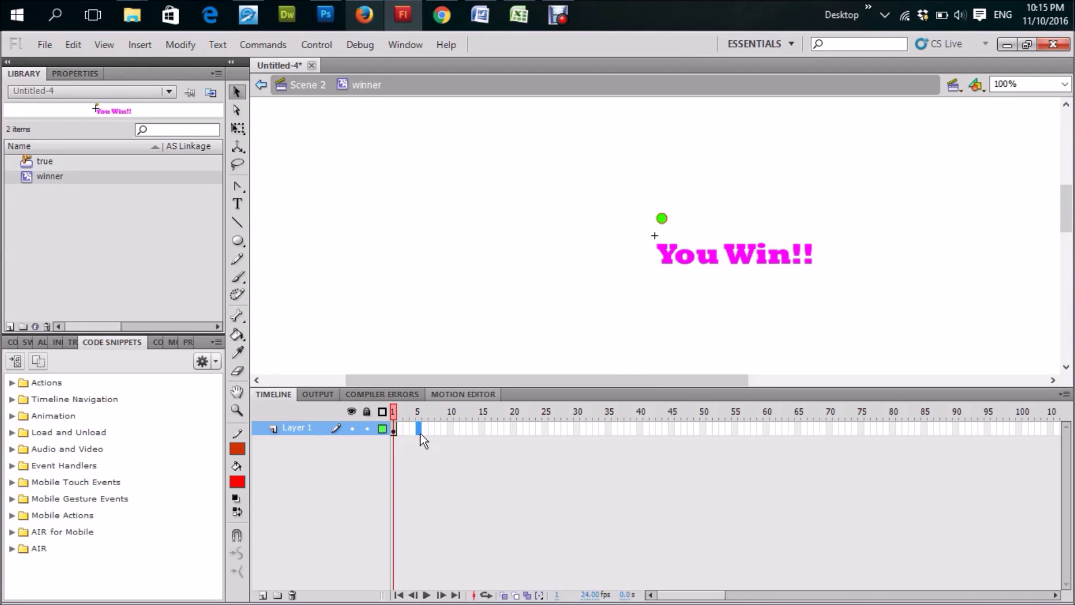
- Add keyframes at frames 5 and 10, moving the red dot along and adding a blue dot
key(F6)
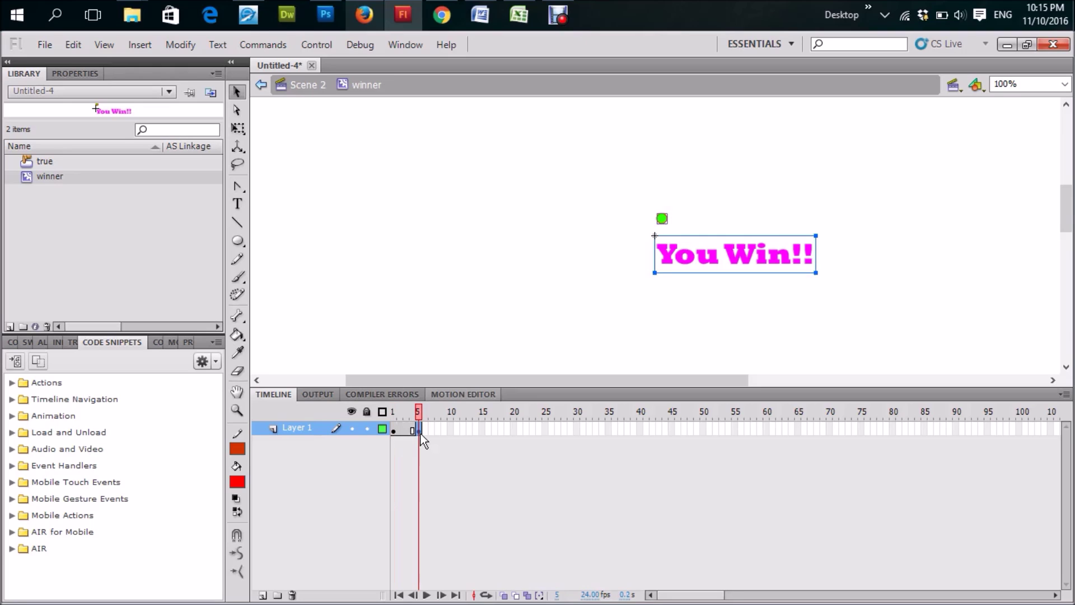
click(421, 438)
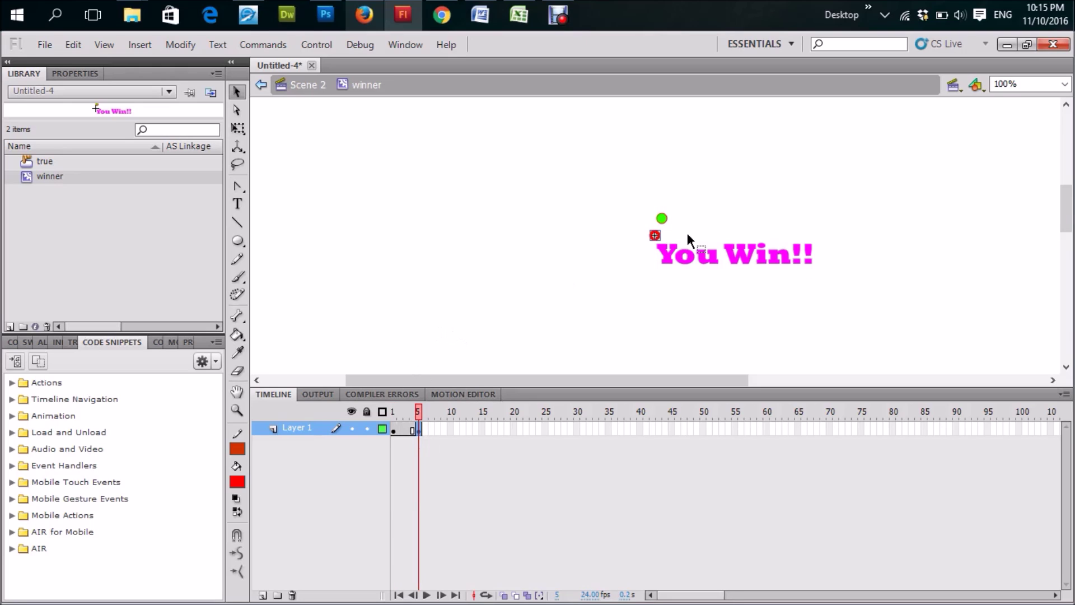
drag(685, 240, 680, 234)
click(450, 429)
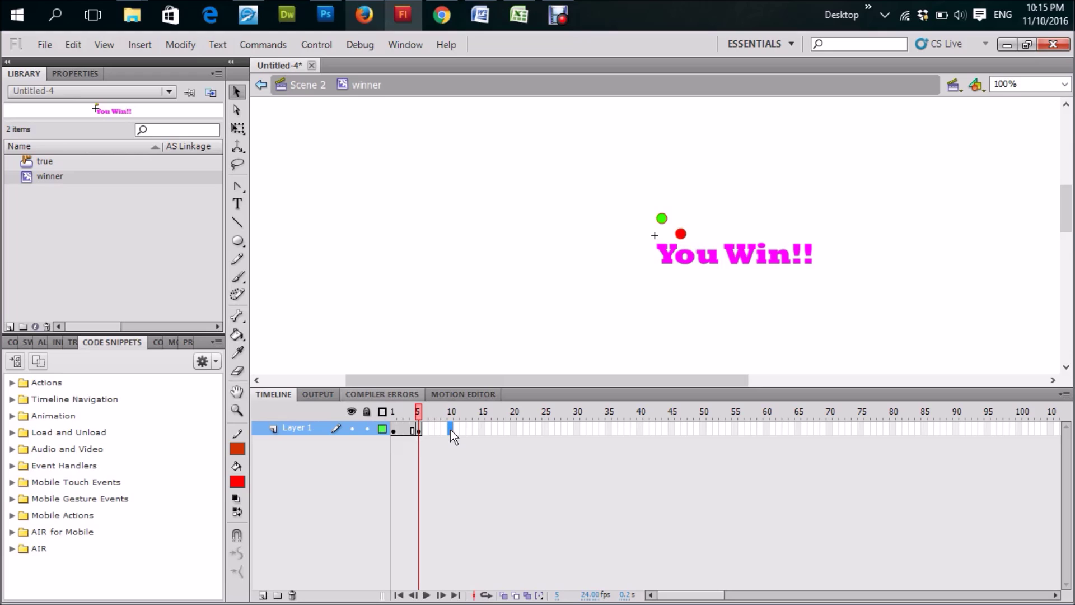
key(F6)
key(Escape)
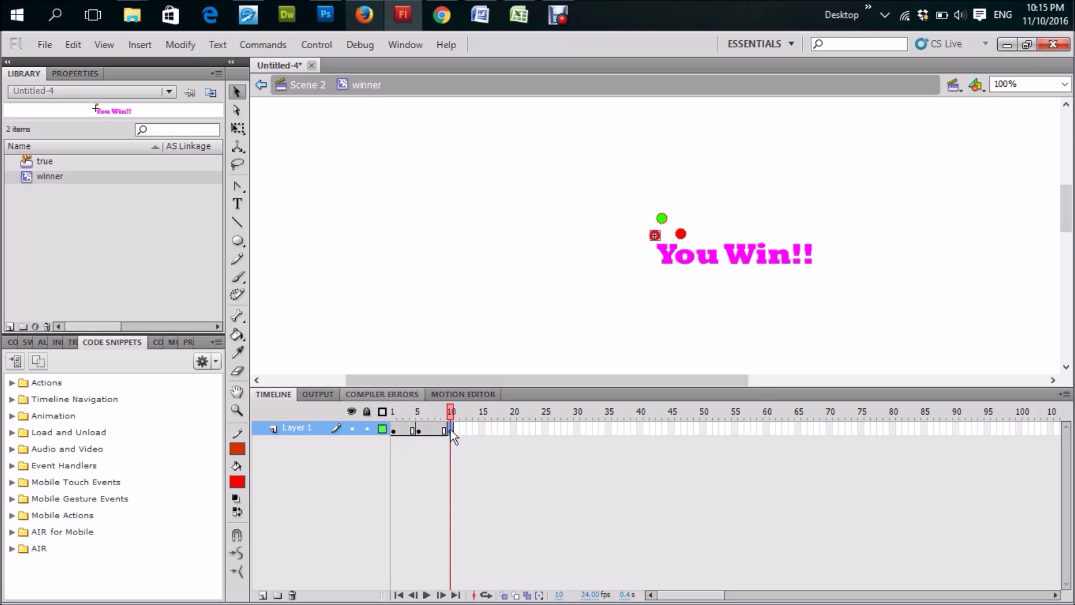
drag(654, 236, 699, 223)
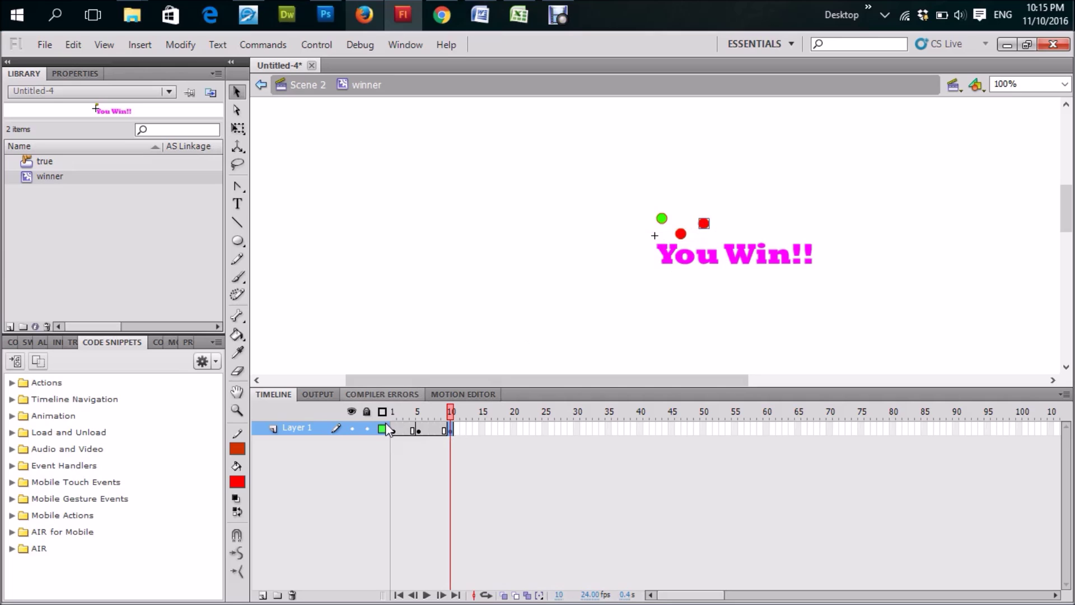
click(236, 481)
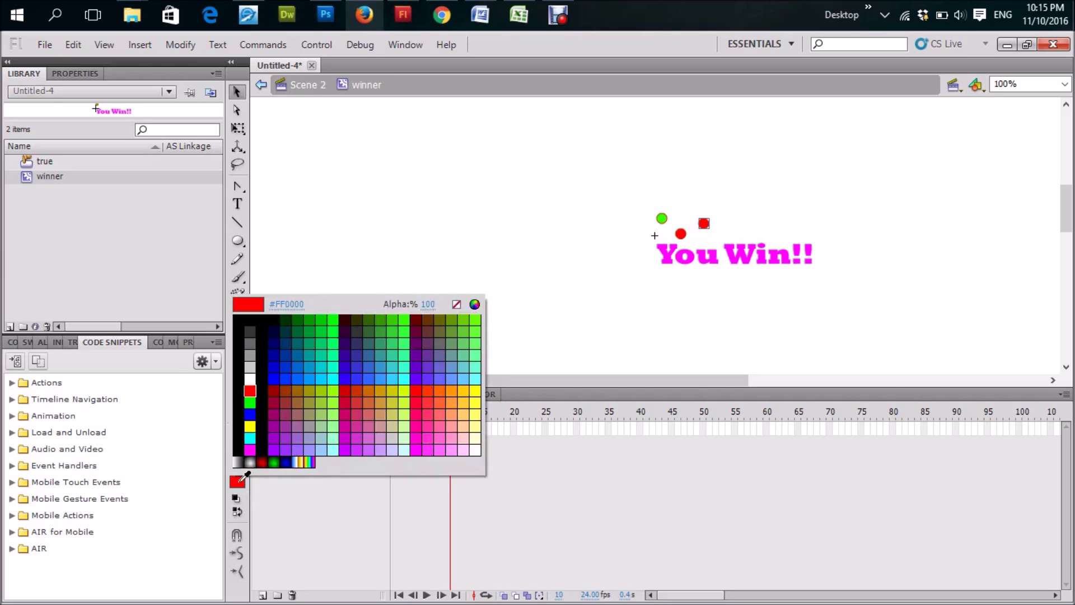
click(300, 355)
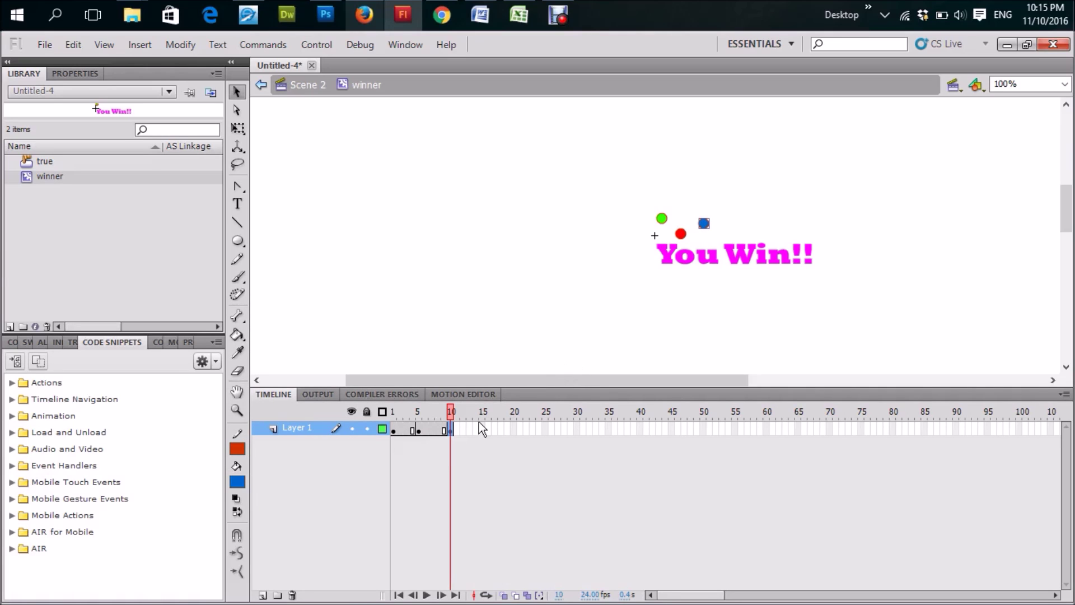
key(Escape)
- Add keyframes at frames 15 and 20 with new grey-green and yellow-green dots along the row
key(F6)
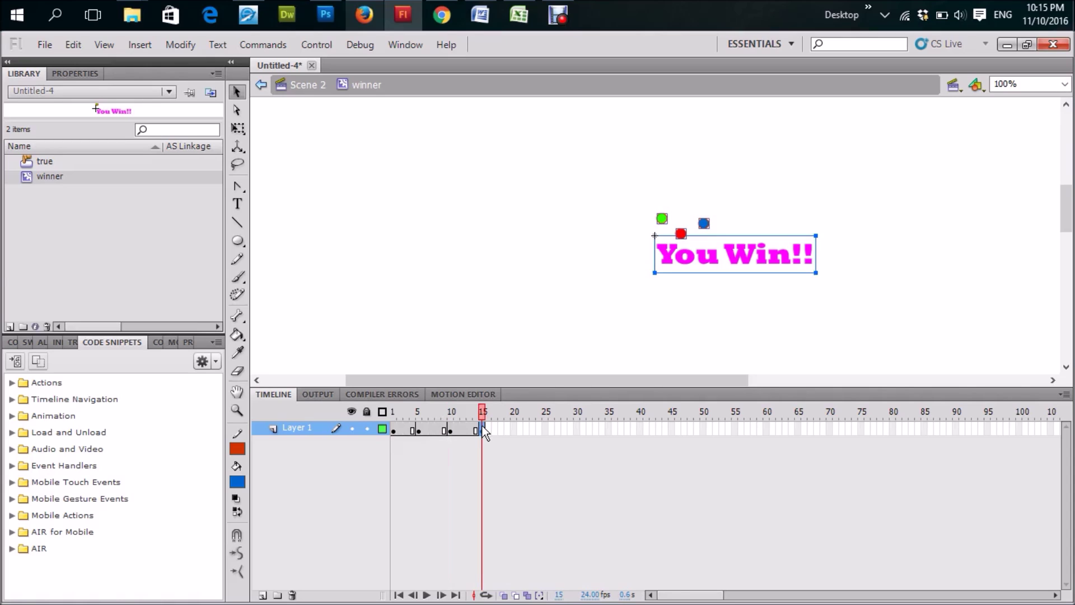
click(578, 295)
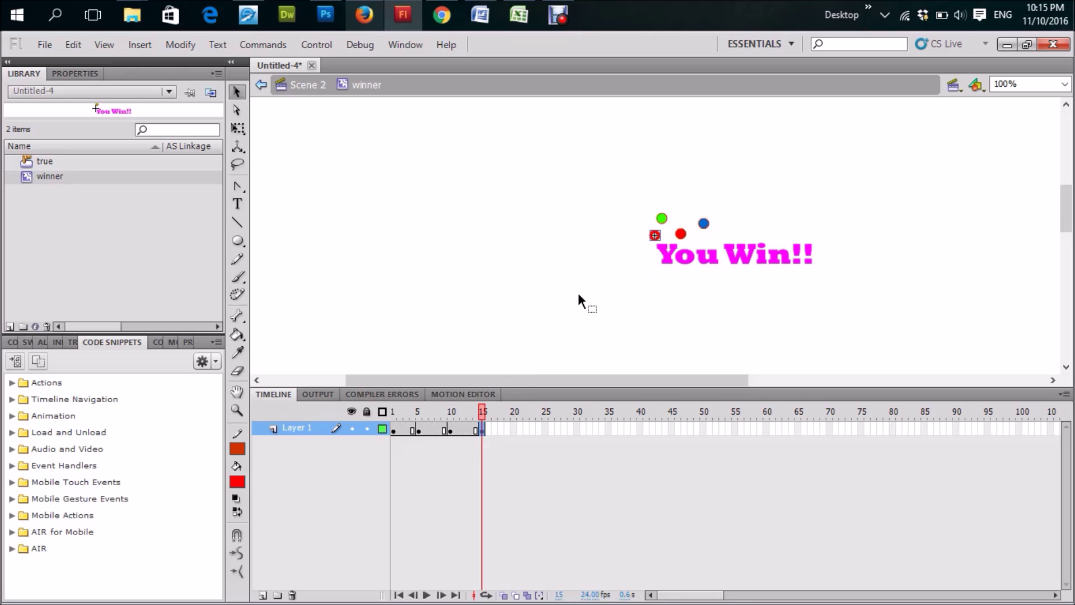
click(655, 236)
drag(724, 230, 727, 231)
click(243, 479)
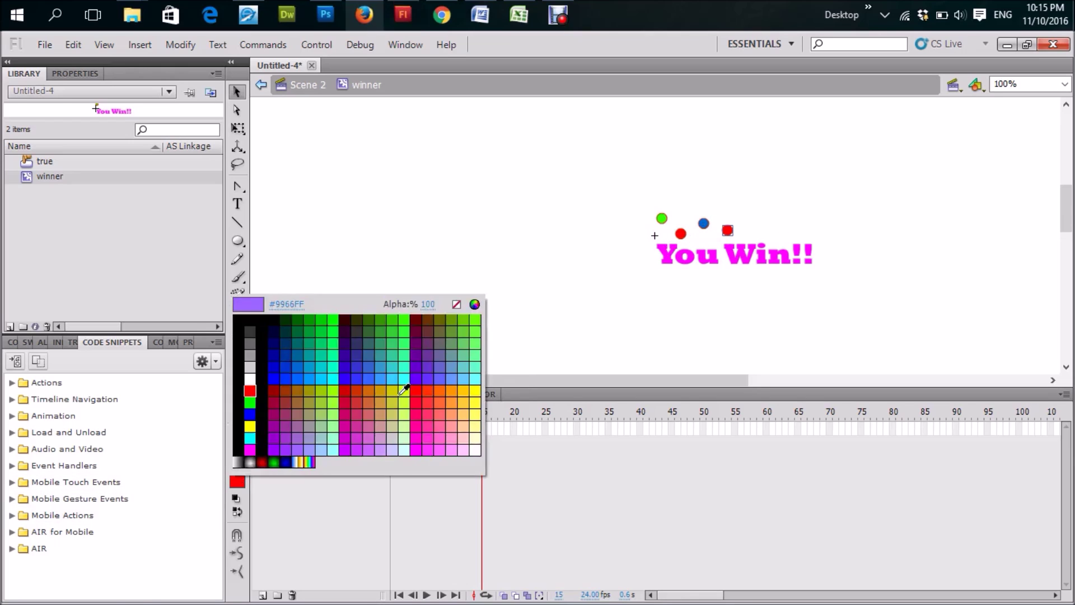
click(453, 344)
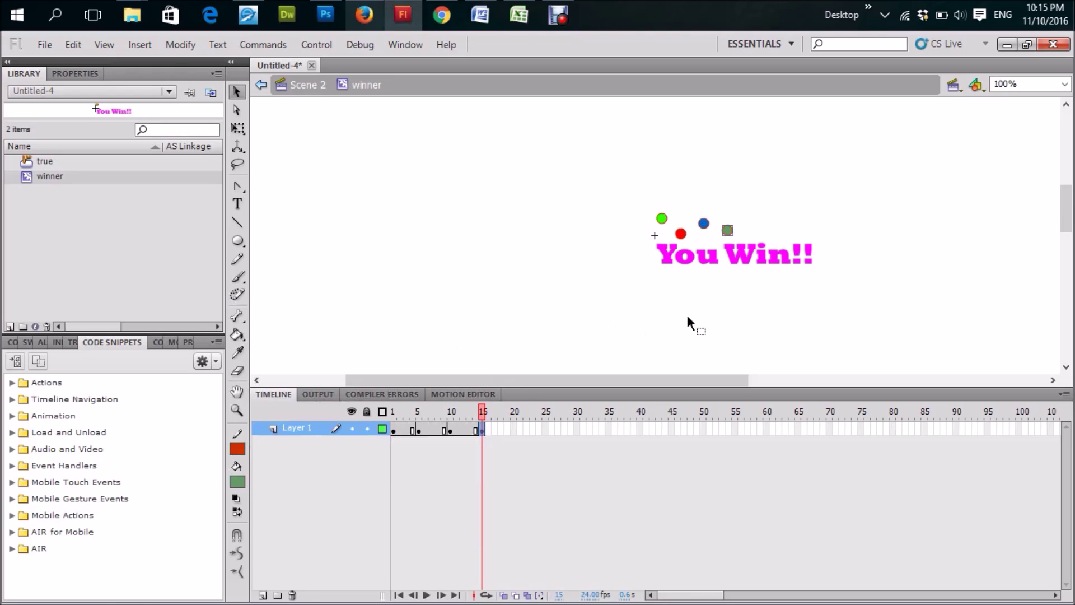
click(513, 429)
key(F6)
key(ctrl+shift+a)
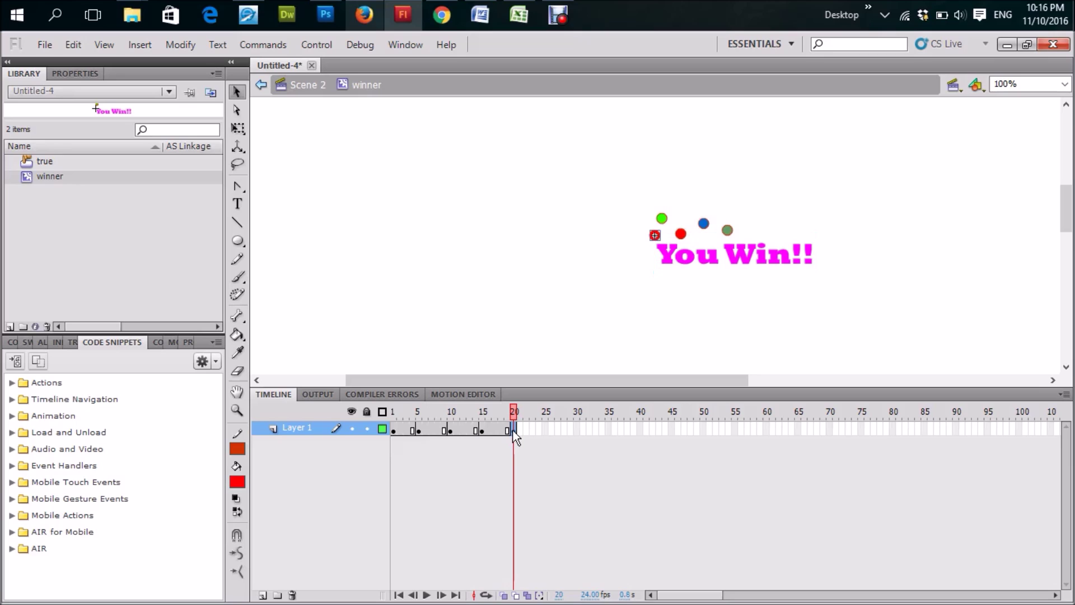
drag(728, 232, 757, 230)
click(243, 484)
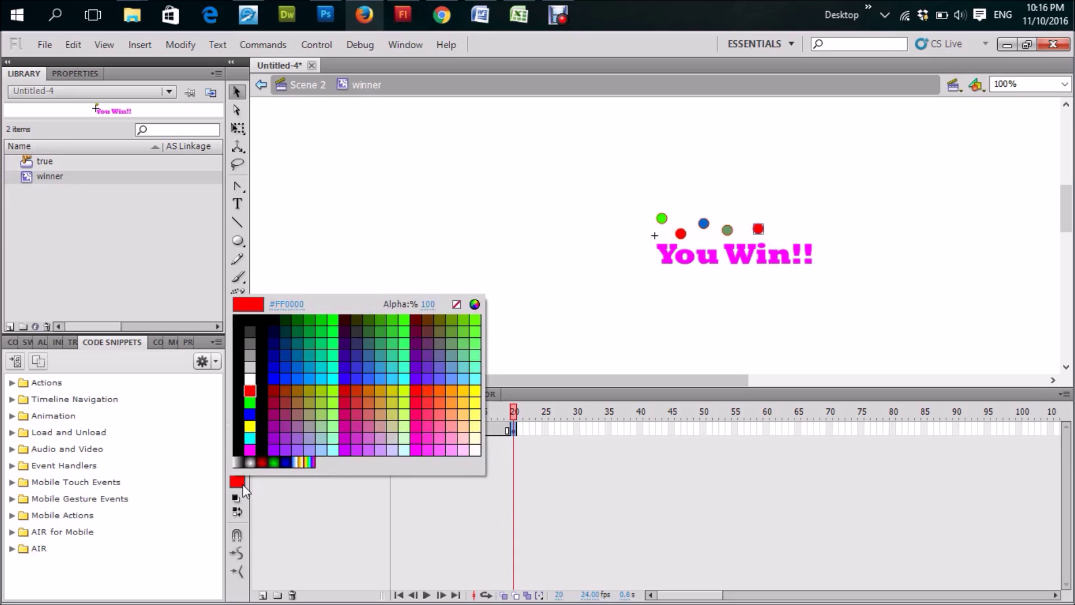
click(407, 393)
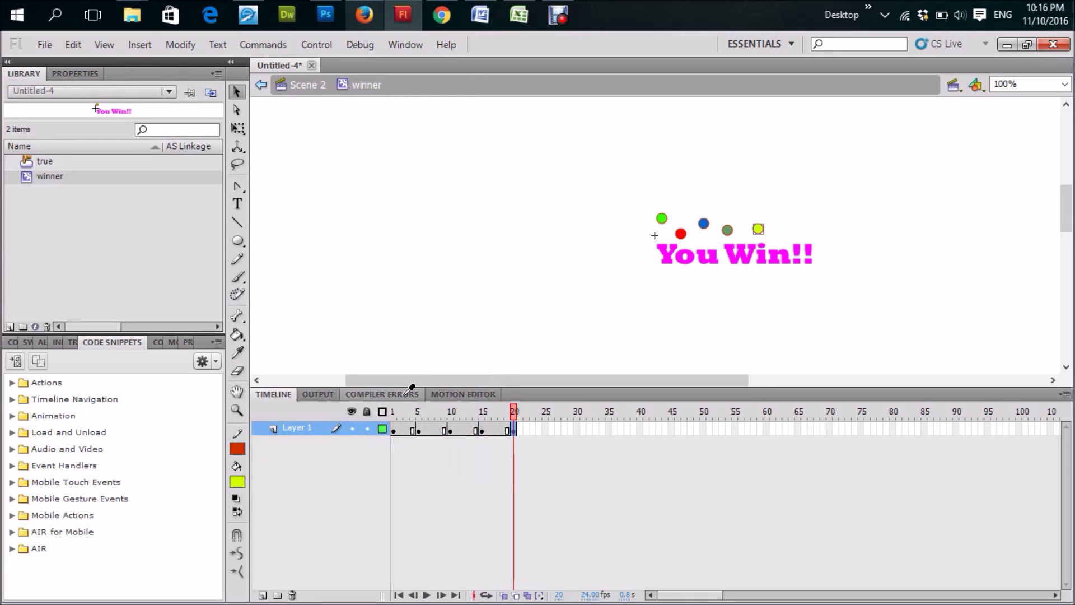
- Add keyframes at frames 25 and 30 with a teal dot and an orange dot below 'You'
click(546, 428)
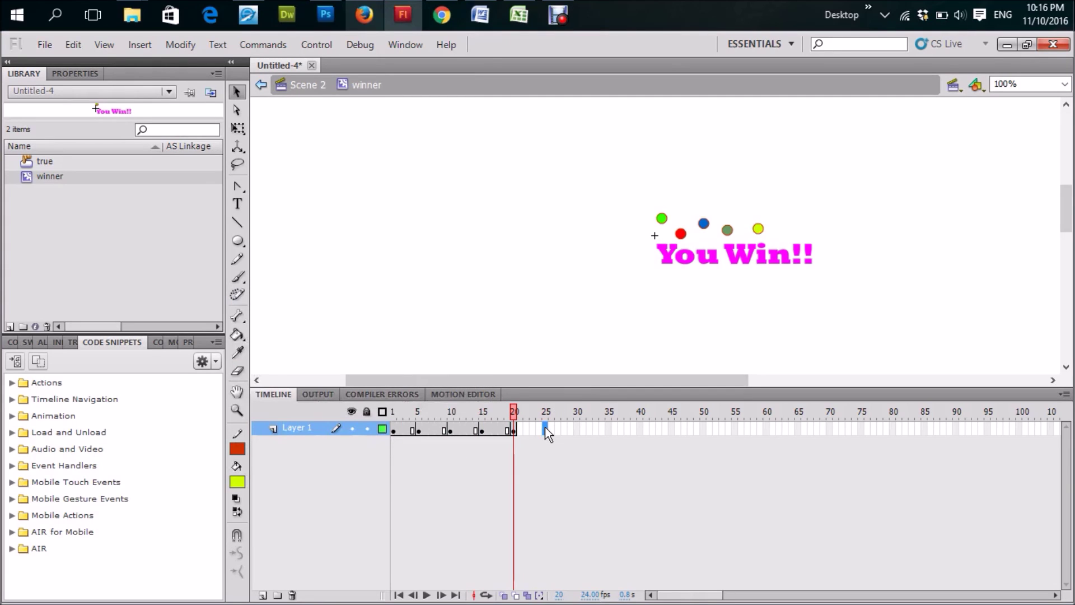
key(F6)
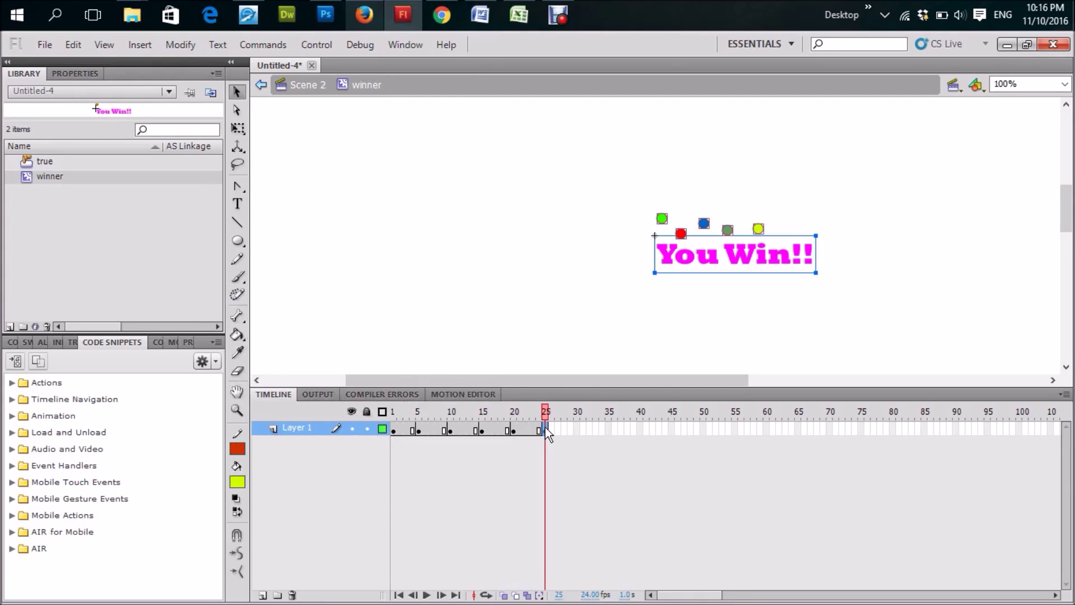
key(ctrl+shift+a)
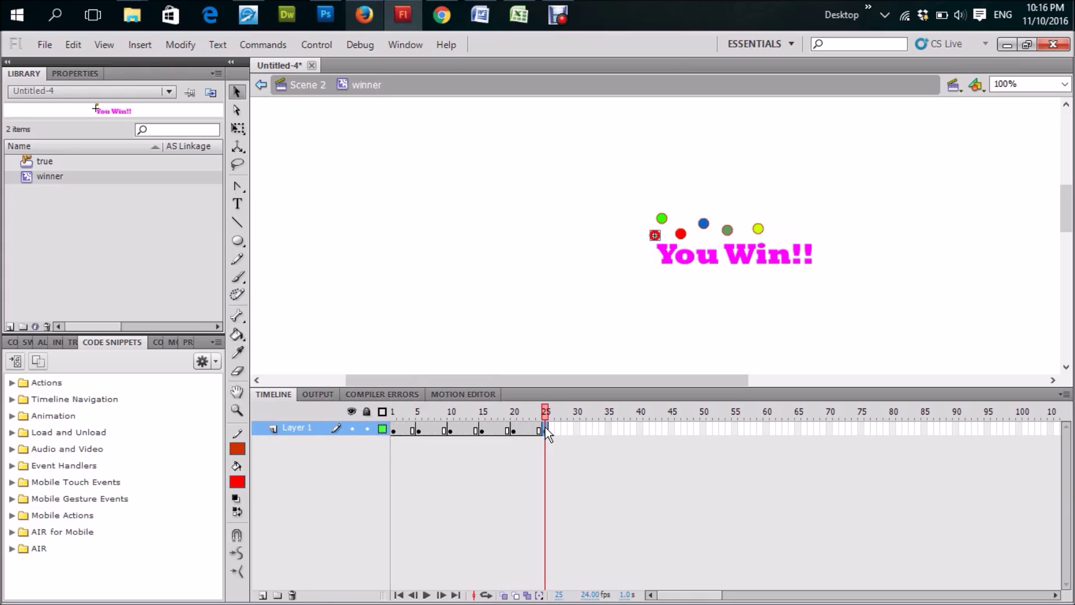
drag(714, 226, 789, 222)
click(239, 481)
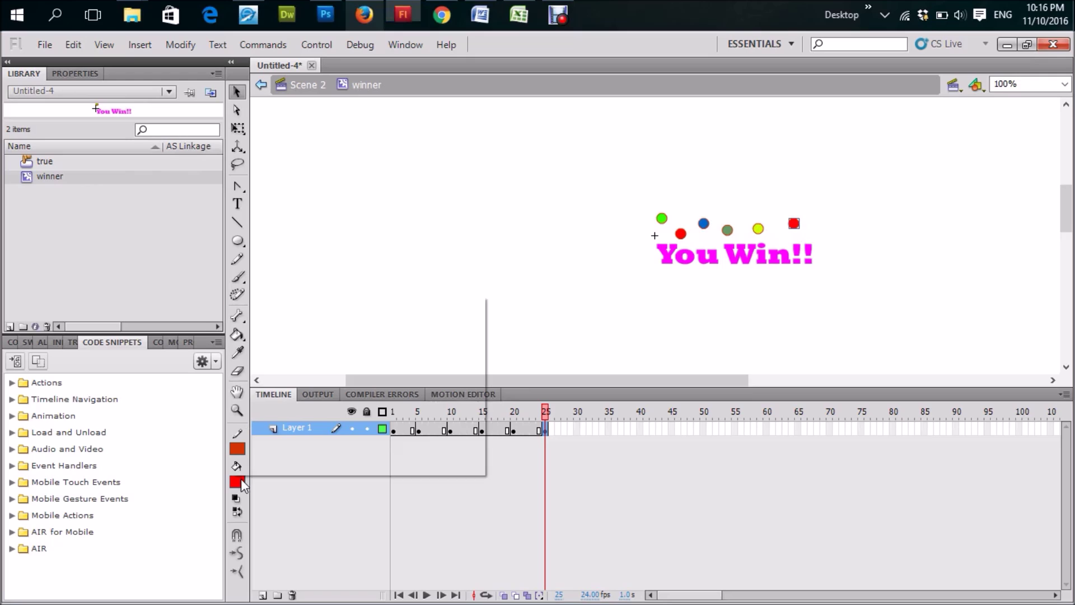
click(321, 353)
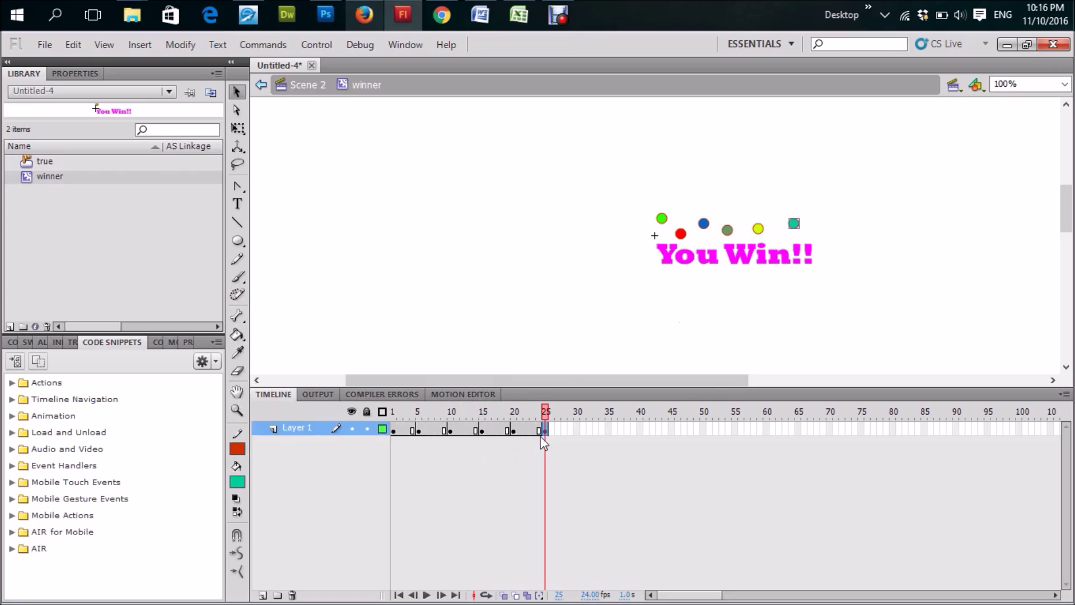
click(578, 429)
key(F6)
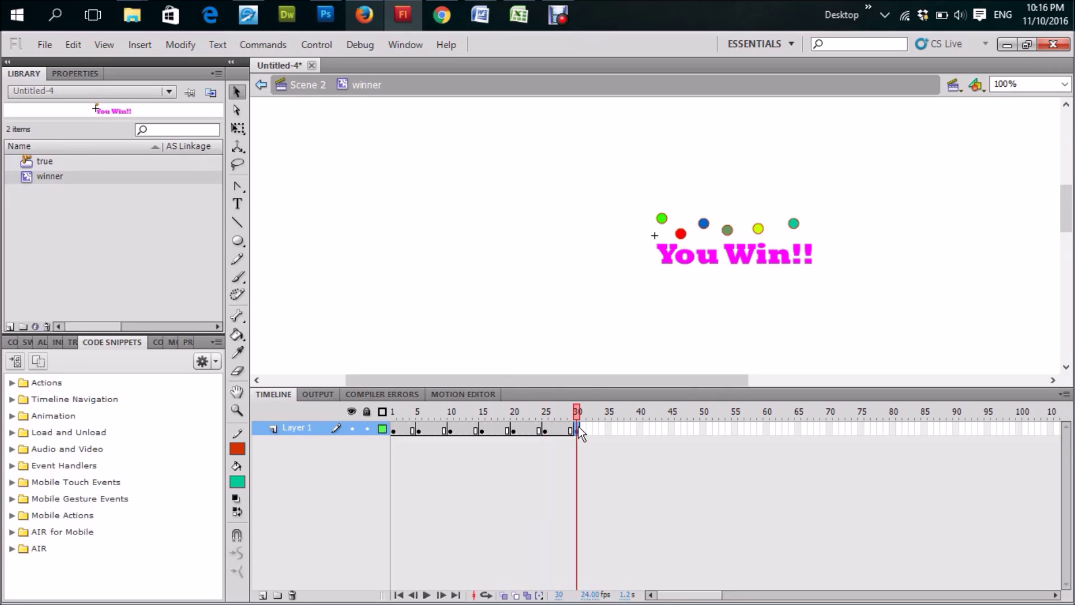
key(ctrl+shift+a)
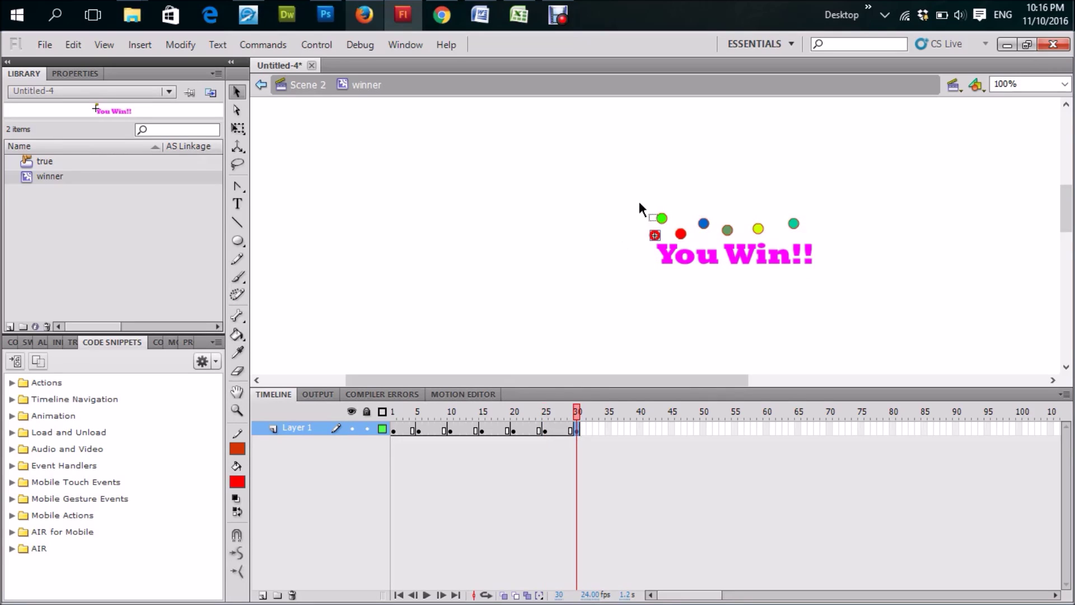
drag(653, 237, 661, 269)
click(237, 481)
click(379, 394)
- Add keyframes at frames 35 and 40 with light green and light cyan dots below the text
click(608, 431)
key(F6)
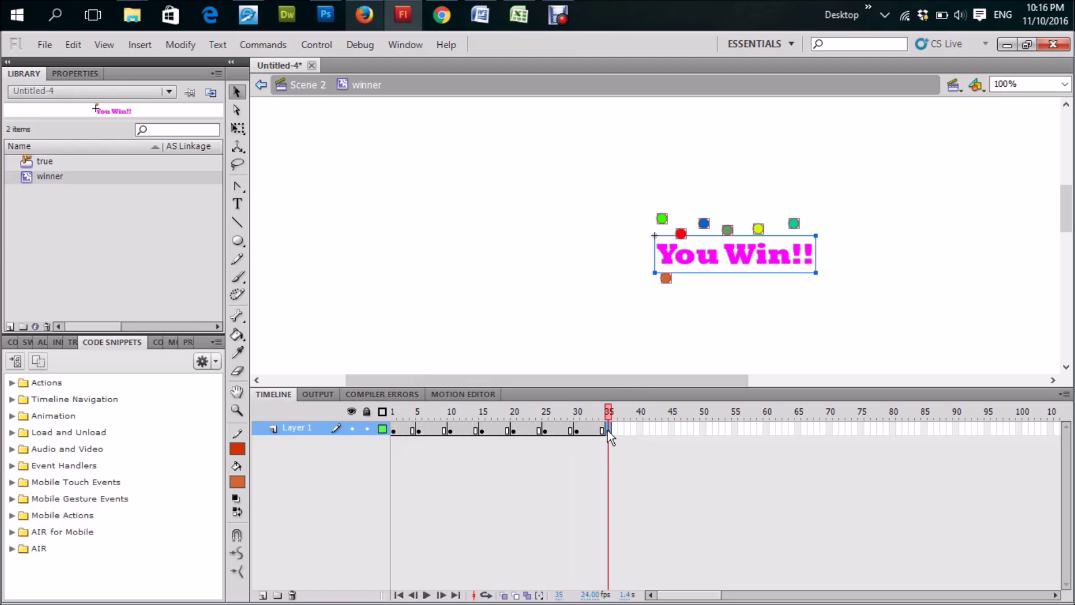
key(ctrl+shift+a)
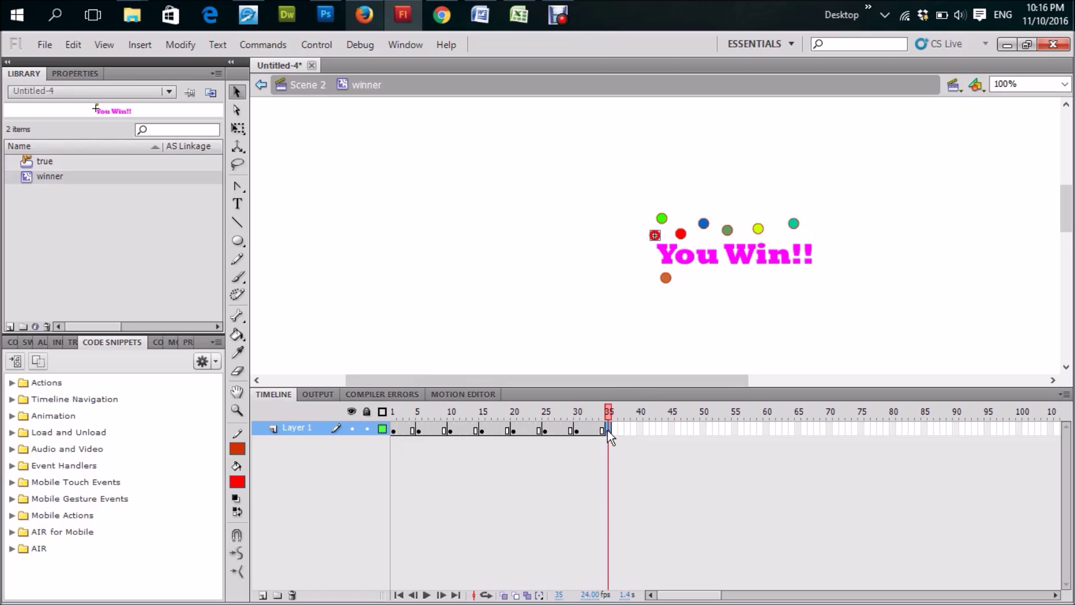
drag(657, 239, 707, 274)
click(237, 481)
click(400, 419)
click(640, 432)
key(F6)
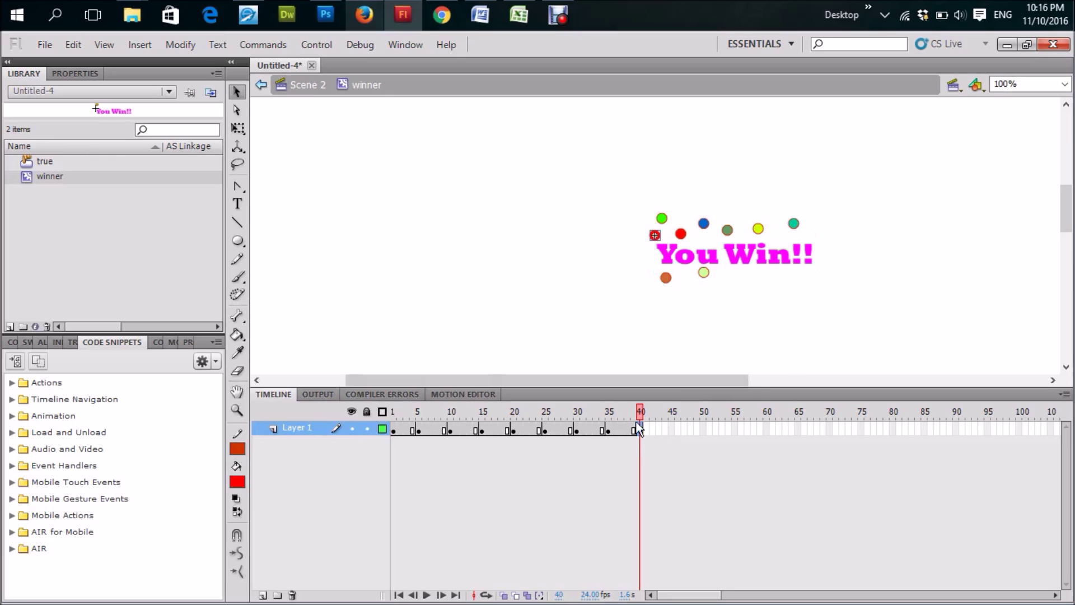
drag(650, 230, 738, 287)
click(234, 481)
click(474, 373)
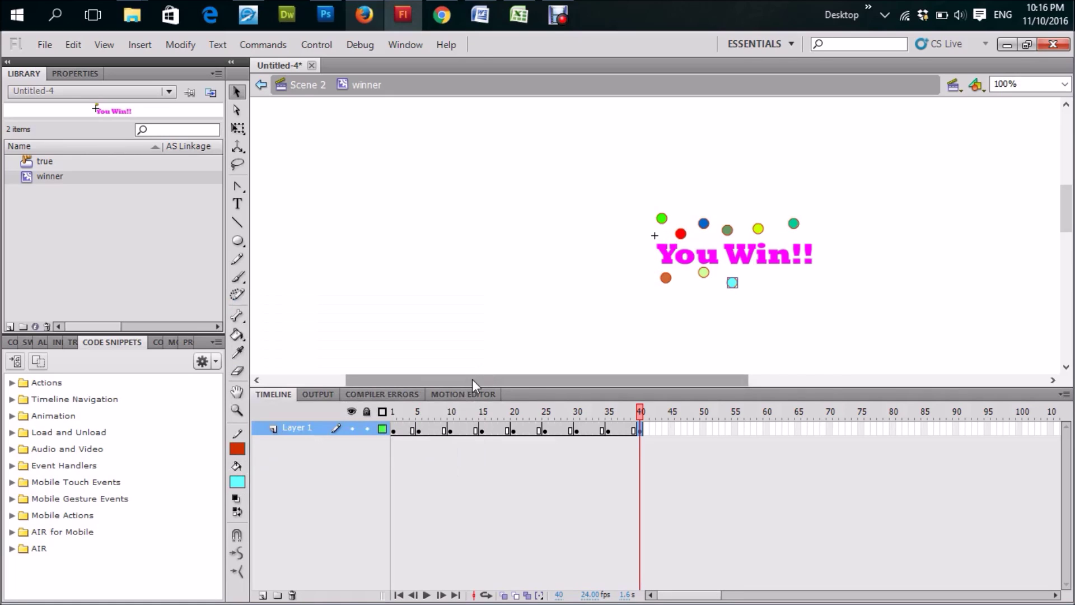
- Add keyframes at frames 45 and 50 with a purple dot, ending with the red dot below '!!'
click(672, 429)
key(F6)
key(ctrl+shift+a)
drag(656, 234, 784, 286)
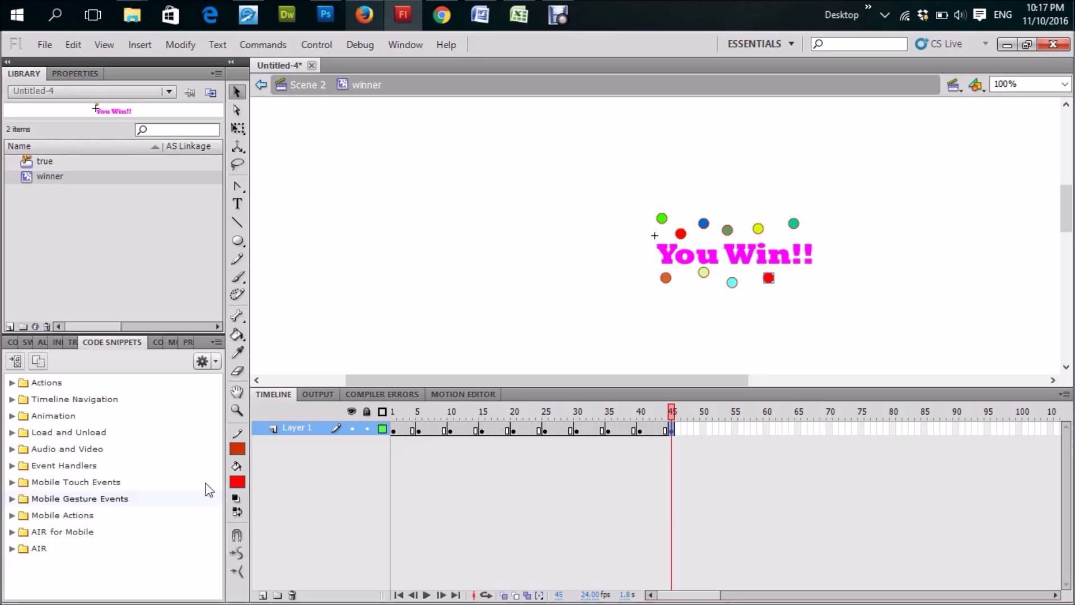
click(239, 483)
click(333, 360)
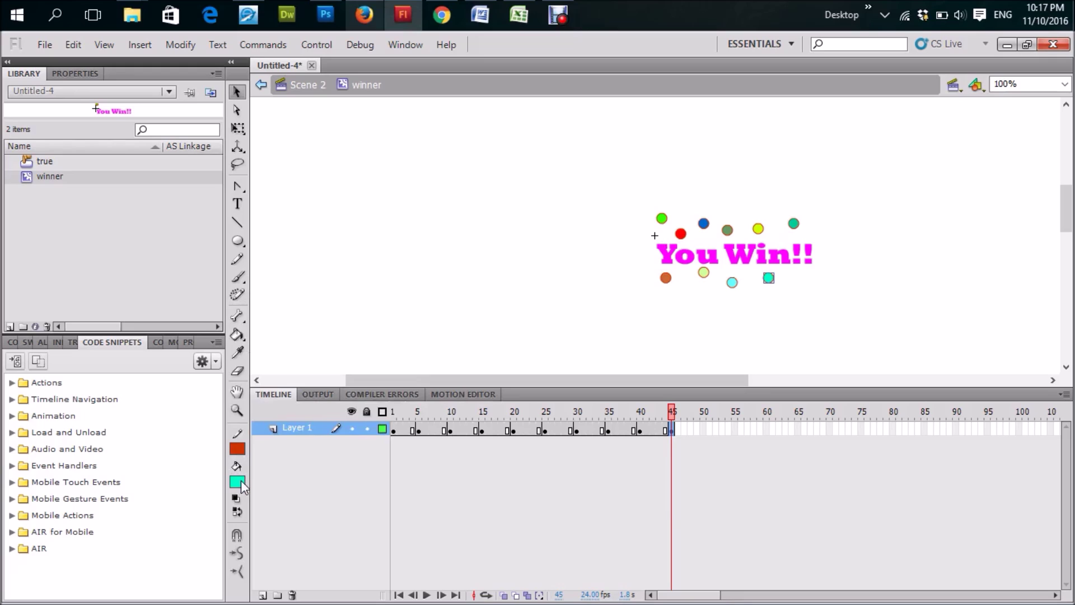
click(238, 482)
click(416, 336)
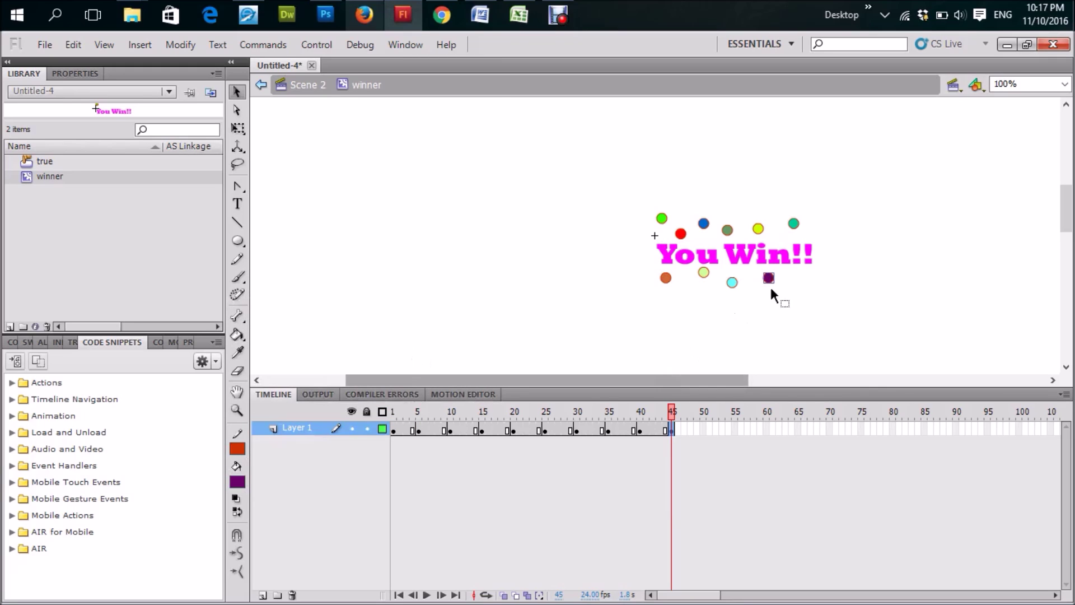
click(702, 428)
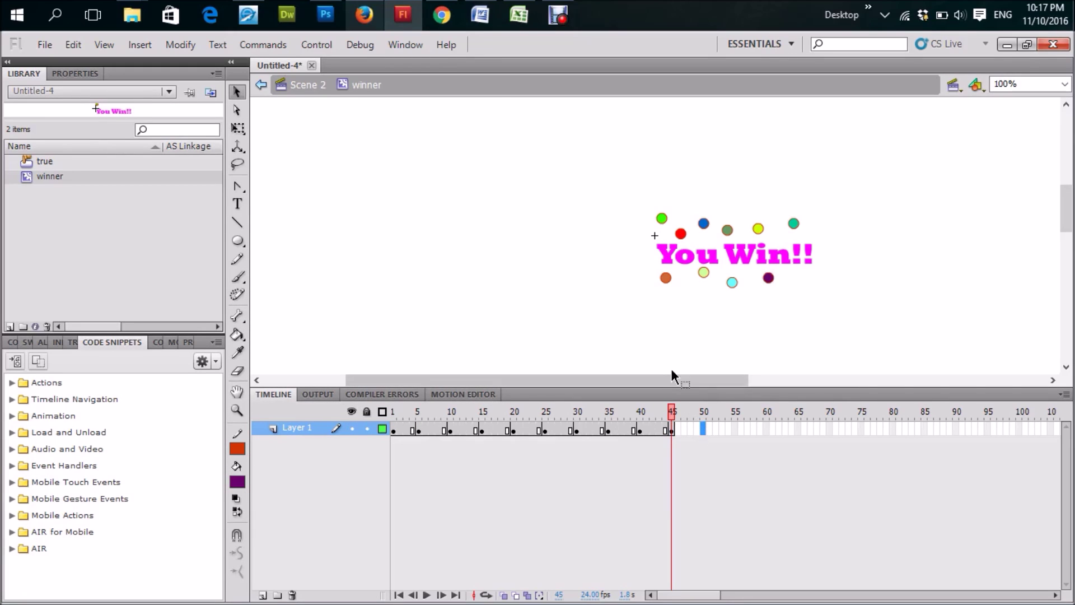
key(F6)
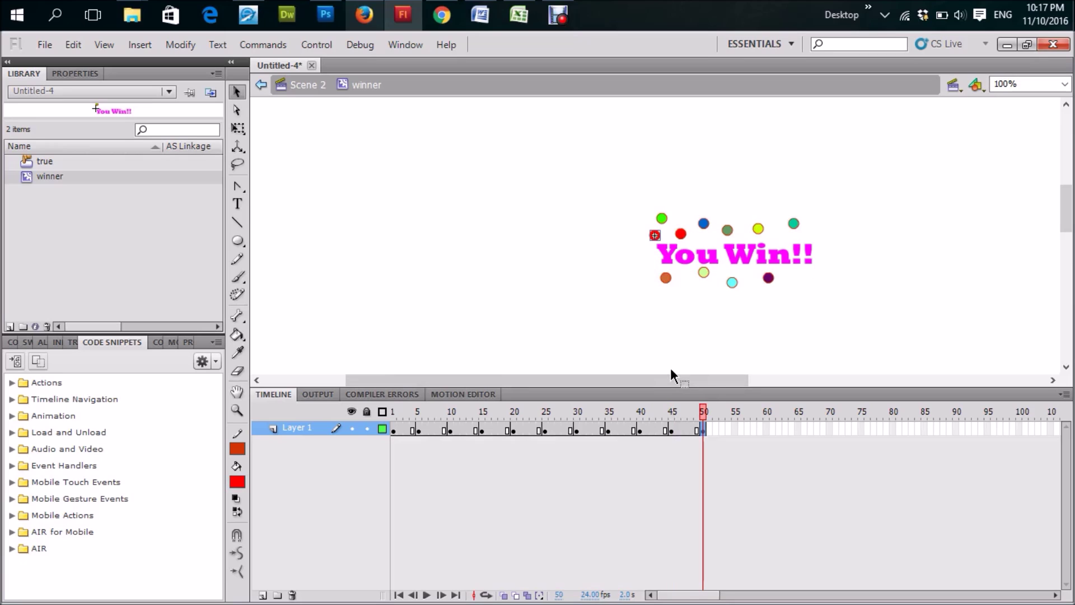
drag(807, 291, 805, 283)
drag(417, 415, 385, 436)
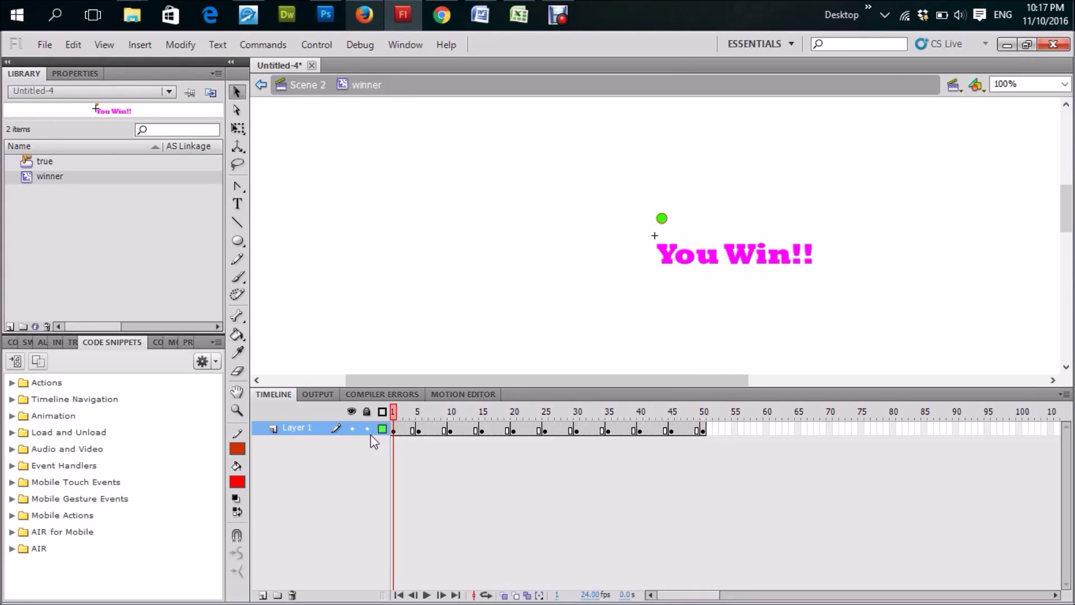
- Leave the winner clip, return to Scene 1's quiz and test-play the movie
click(301, 85)
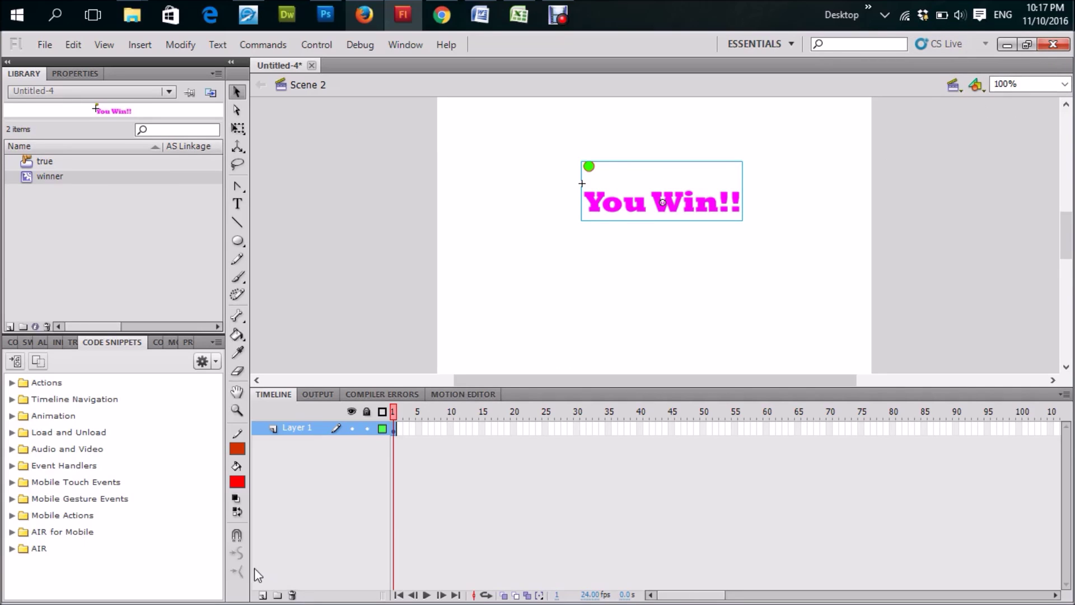
click(955, 86)
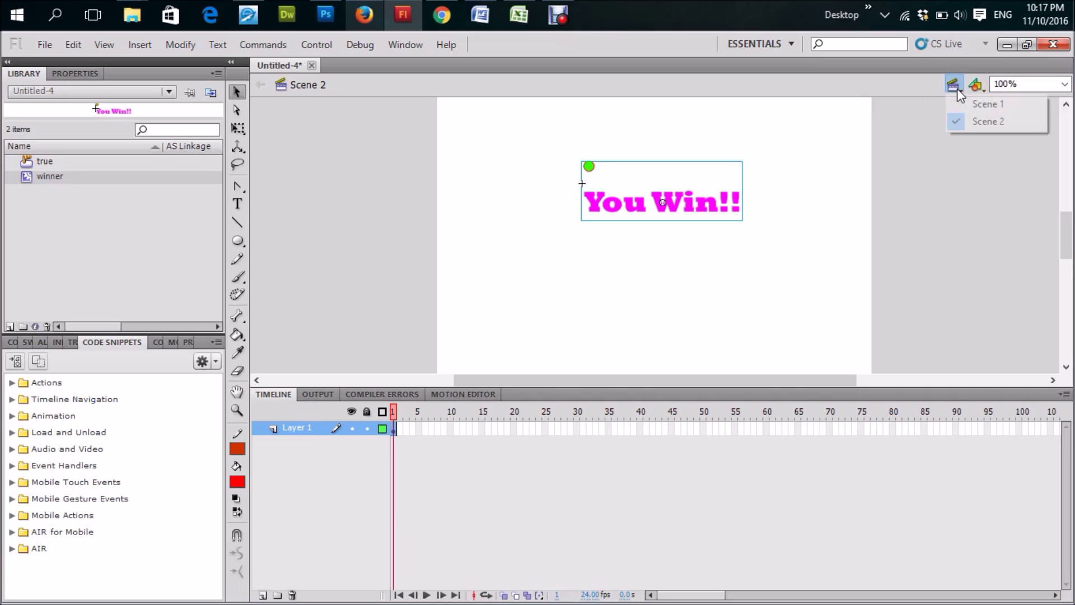
click(966, 102)
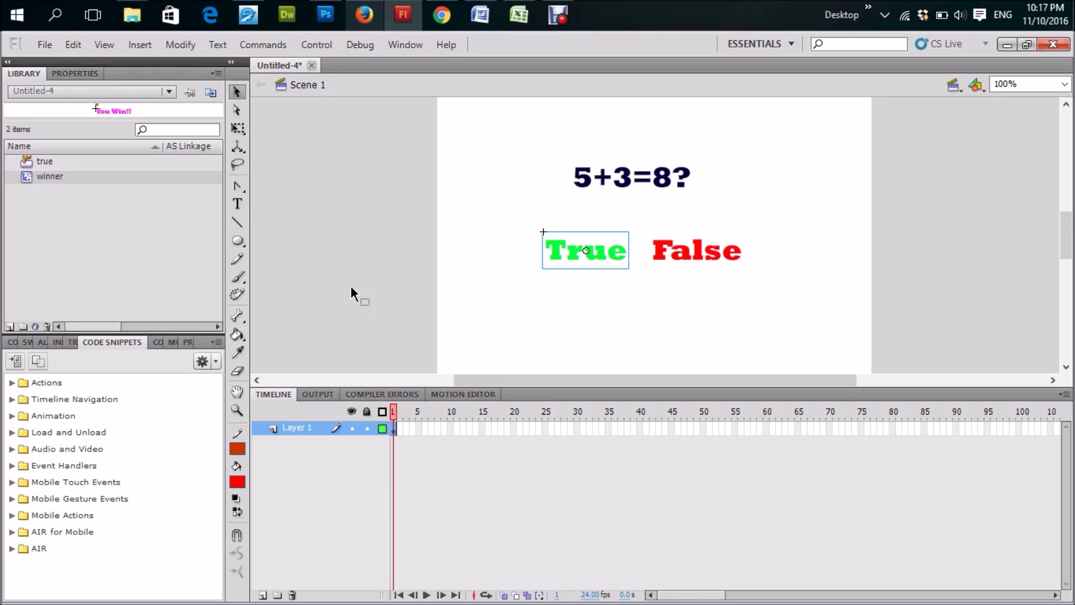
key(ctrl+Return)
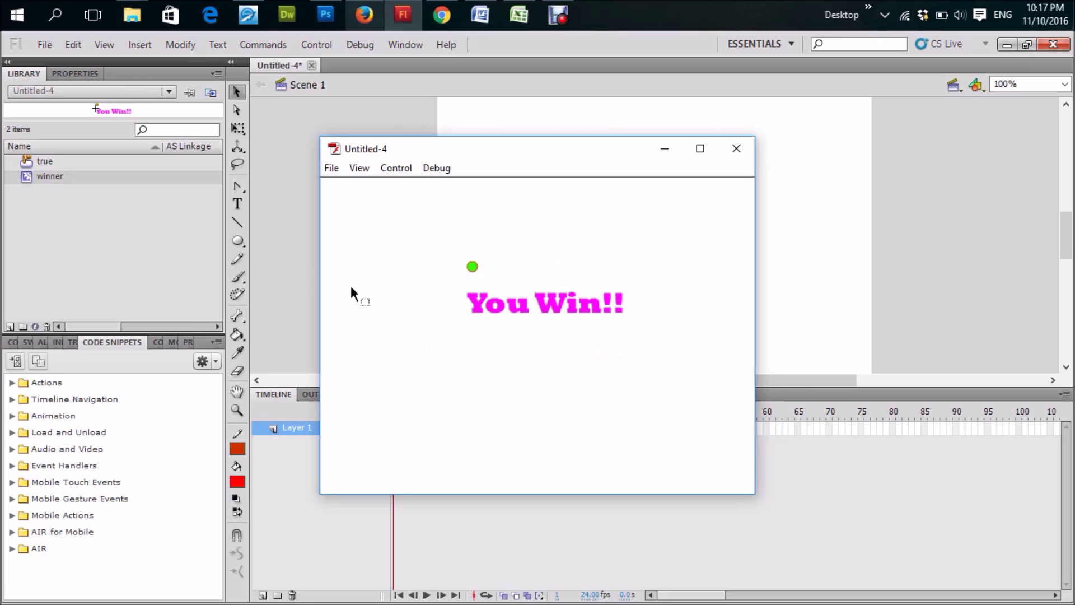
- Add a new layer named stop above Layer 1 in Scene 1
click(735, 151)
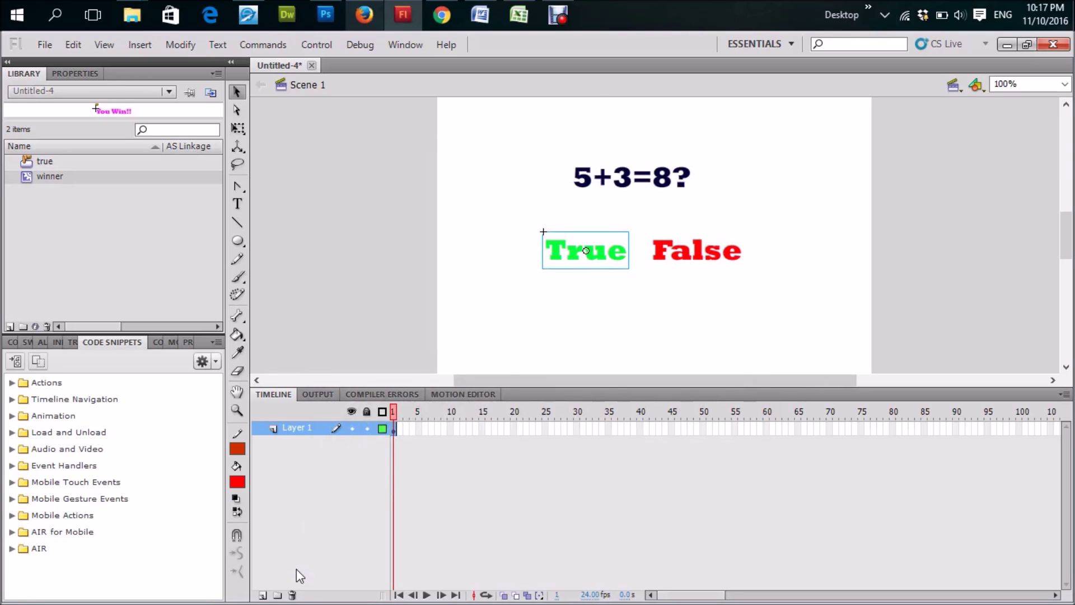
click(262, 595)
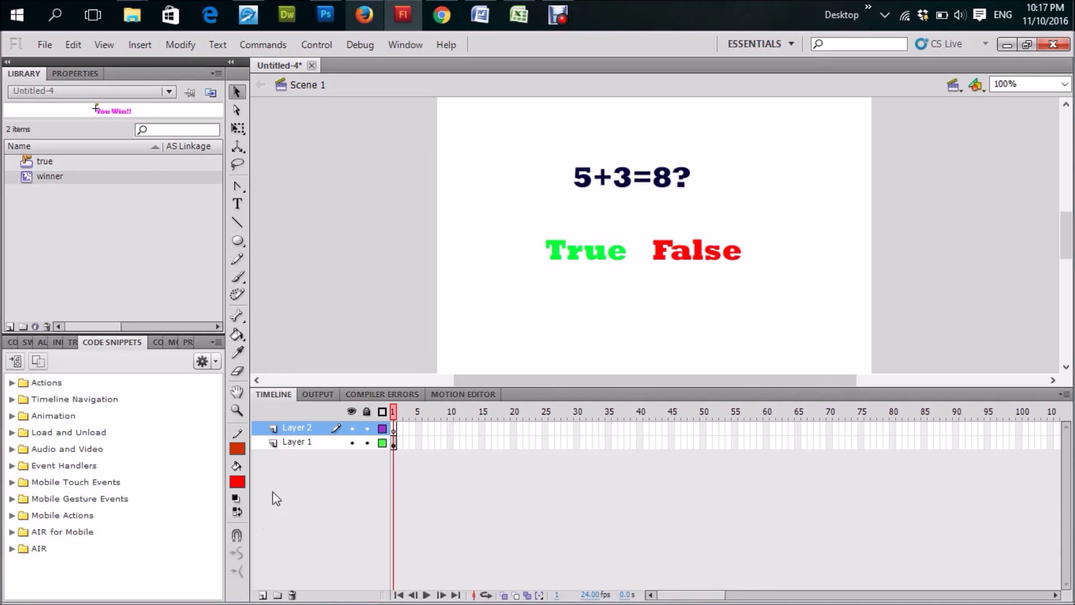
double_click(303, 428)
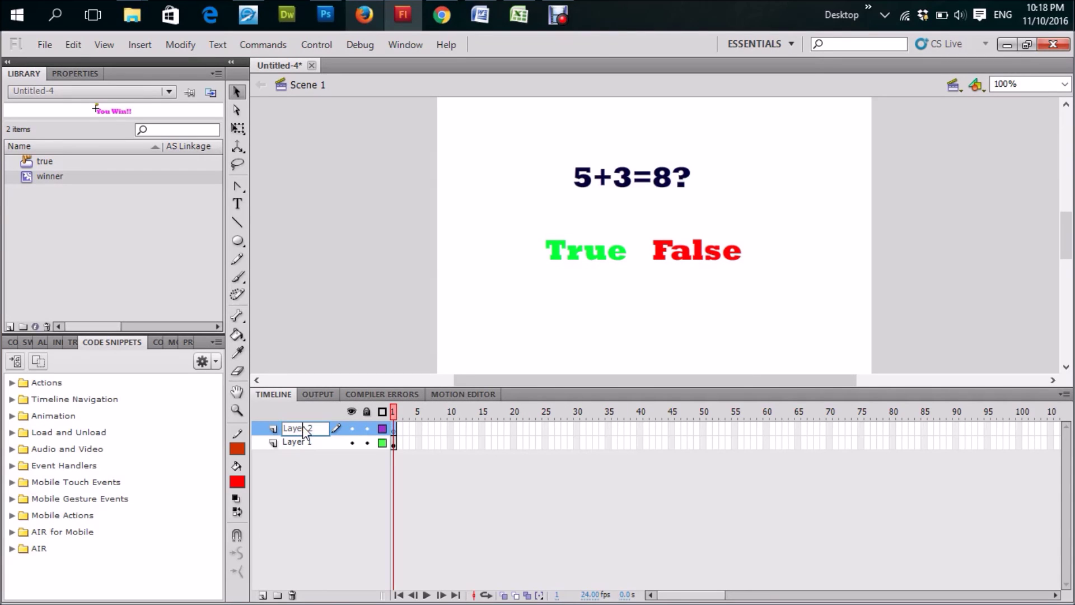
text(stop)
- Give frame 1 of the stop layer a stop(); action and test the movie
right_click(394, 428)
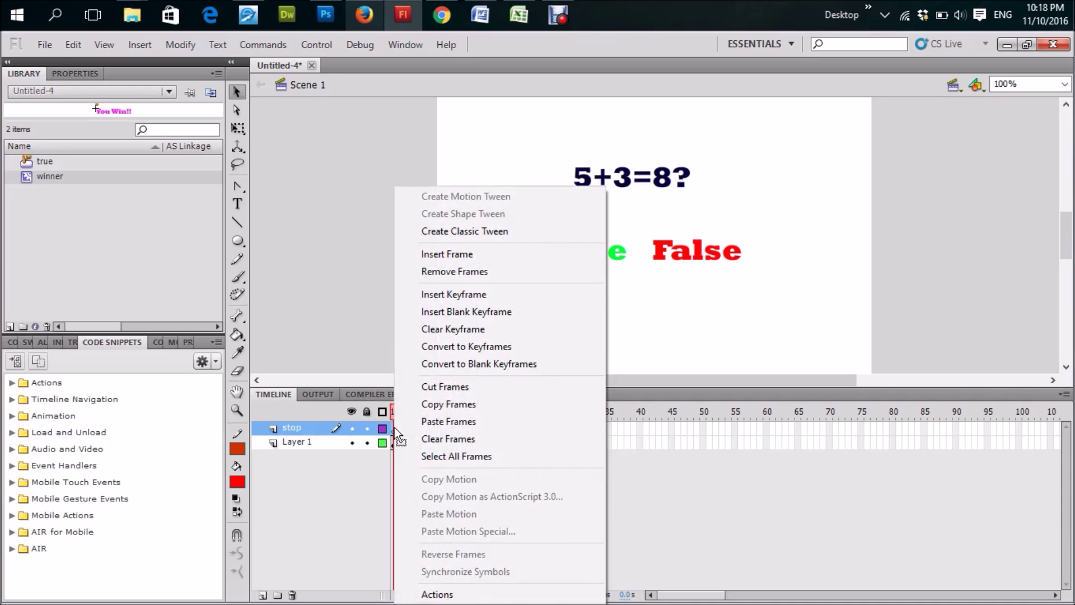
click(460, 594)
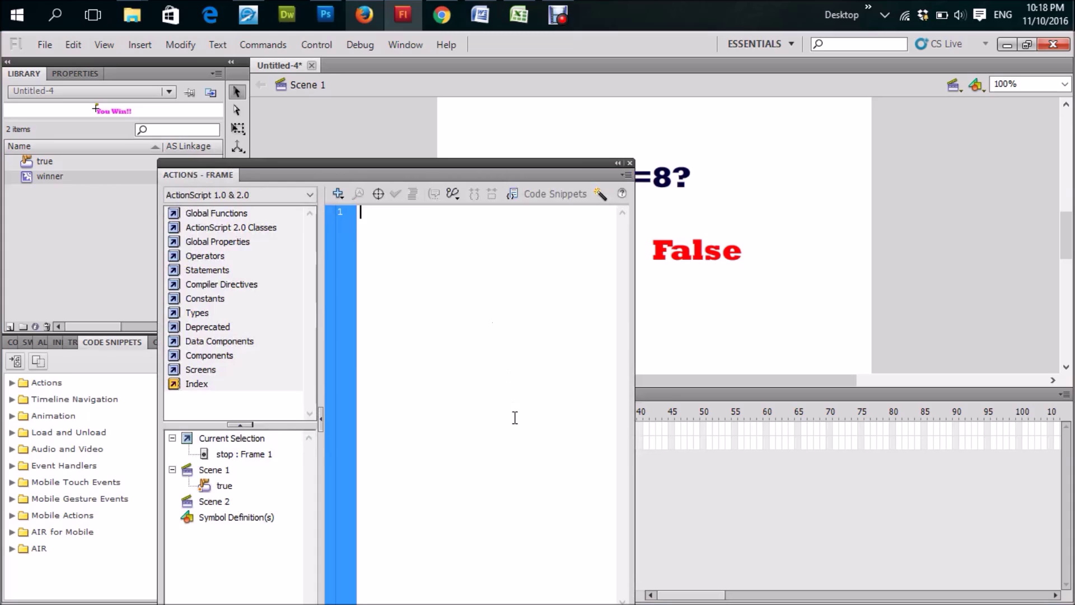
text(stop():)
key(BackSpace)
text(;)
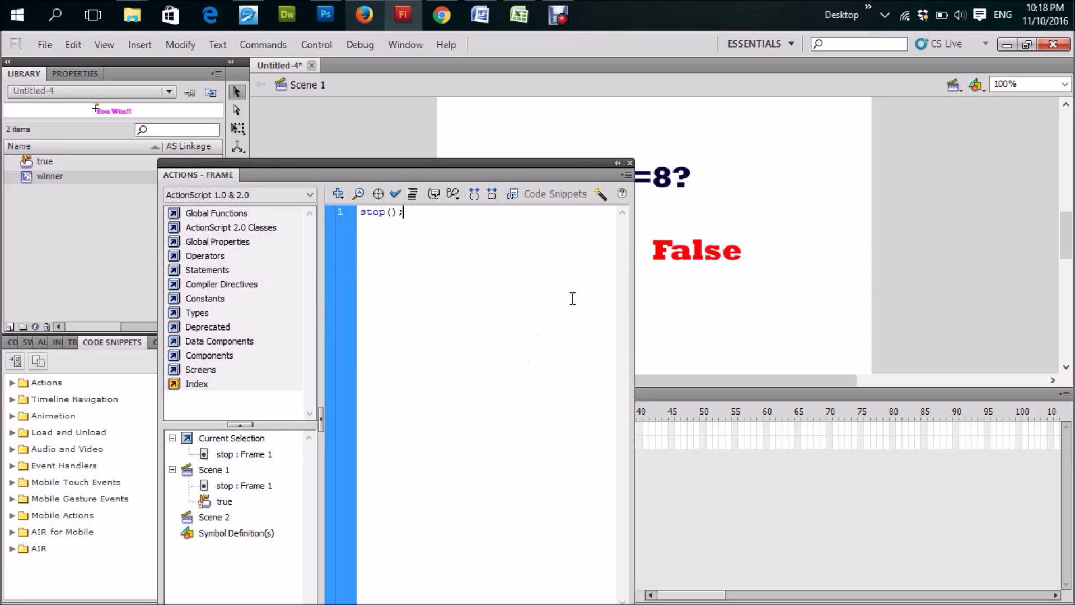
click(630, 164)
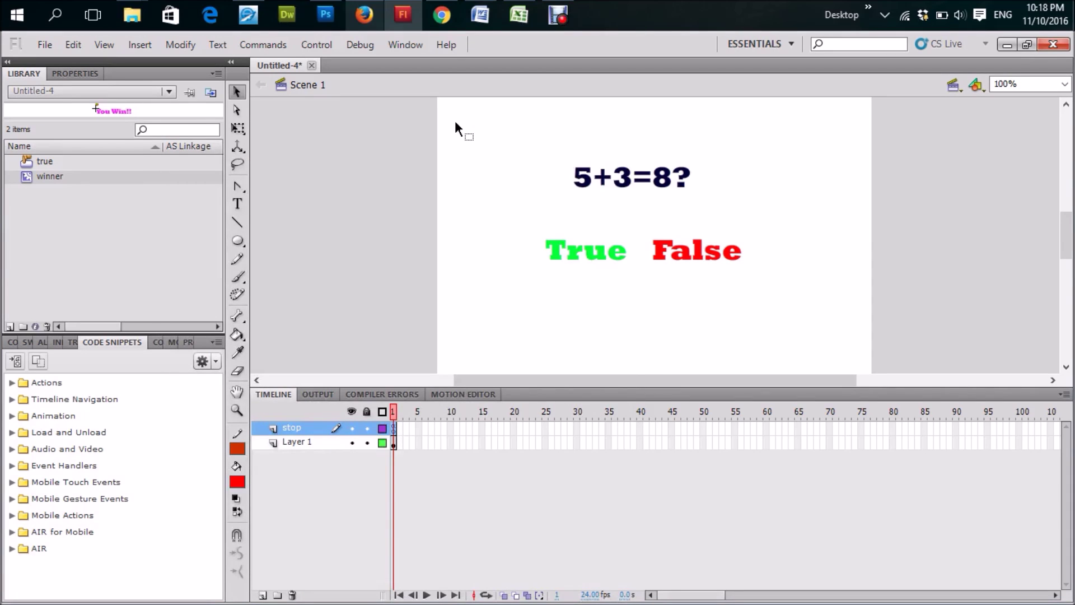
key(ctrl+Return)
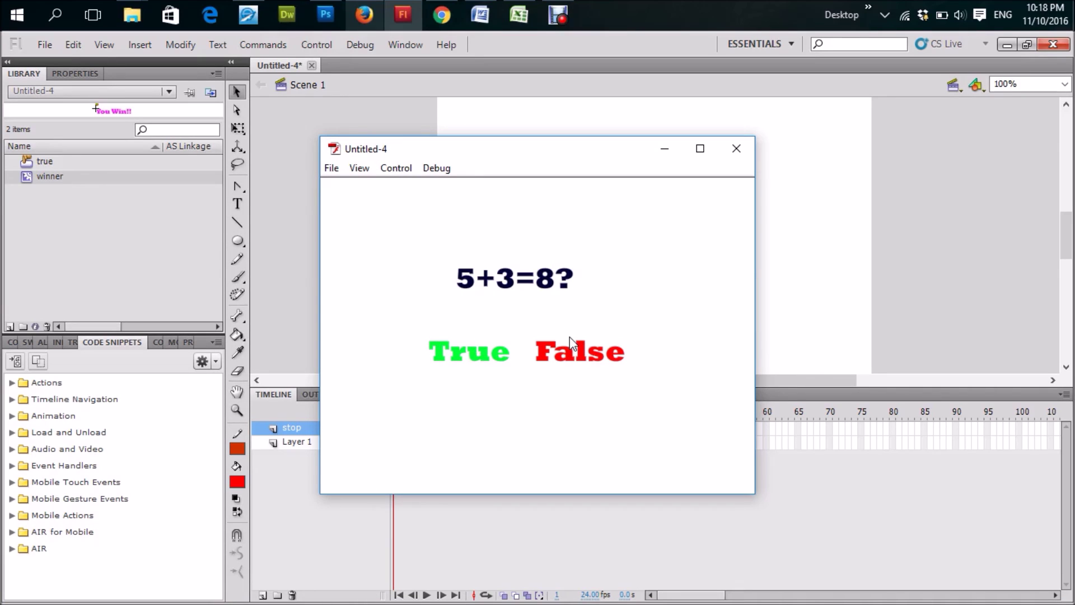
- Switch to Scene 2 and rename its new layer to stop
click(738, 148)
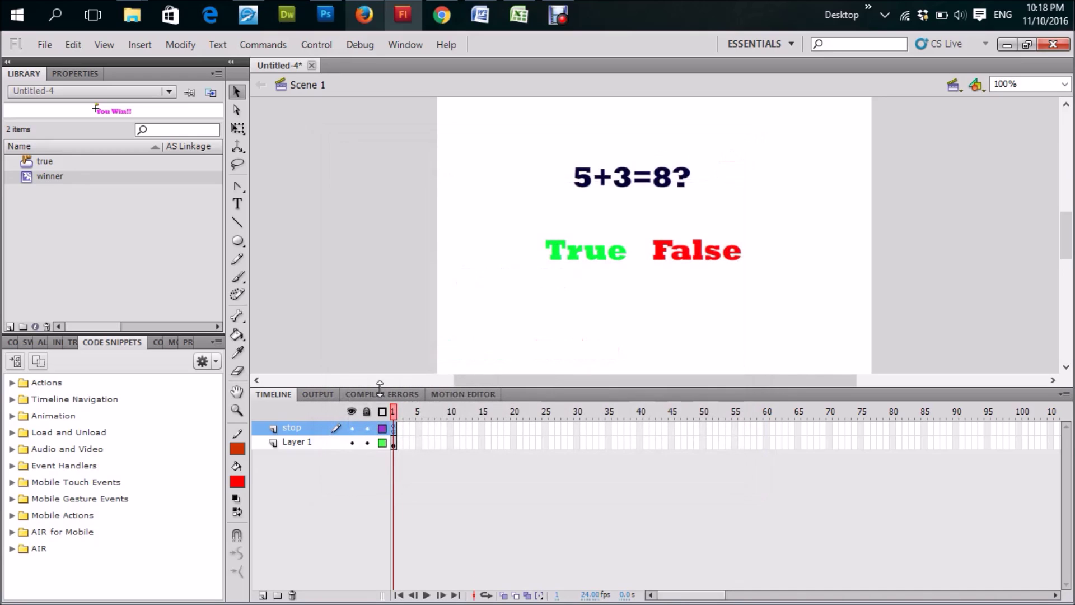
click(955, 86)
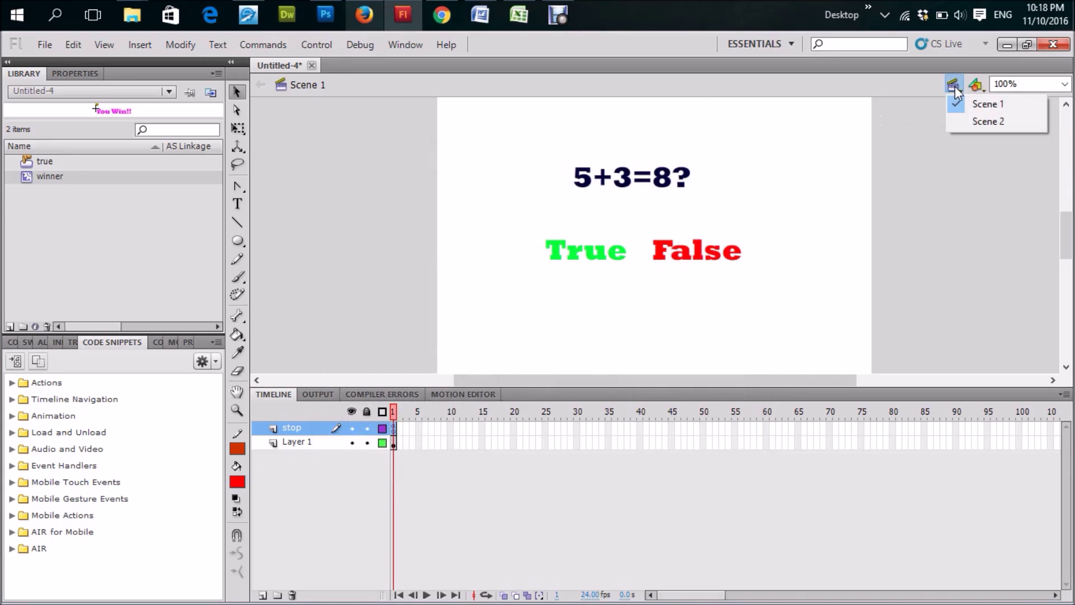
click(970, 122)
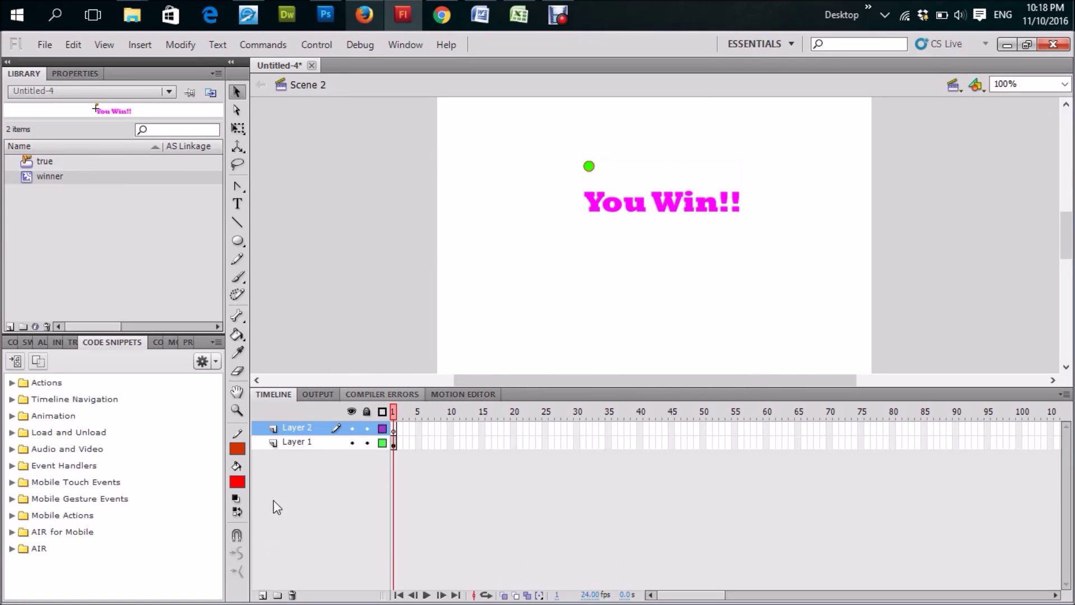
double_click(294, 428)
text(stop)
key(Return)
- Put a stop(); action on frame 1 of Scene 2's stop layer
right_click(394, 432)
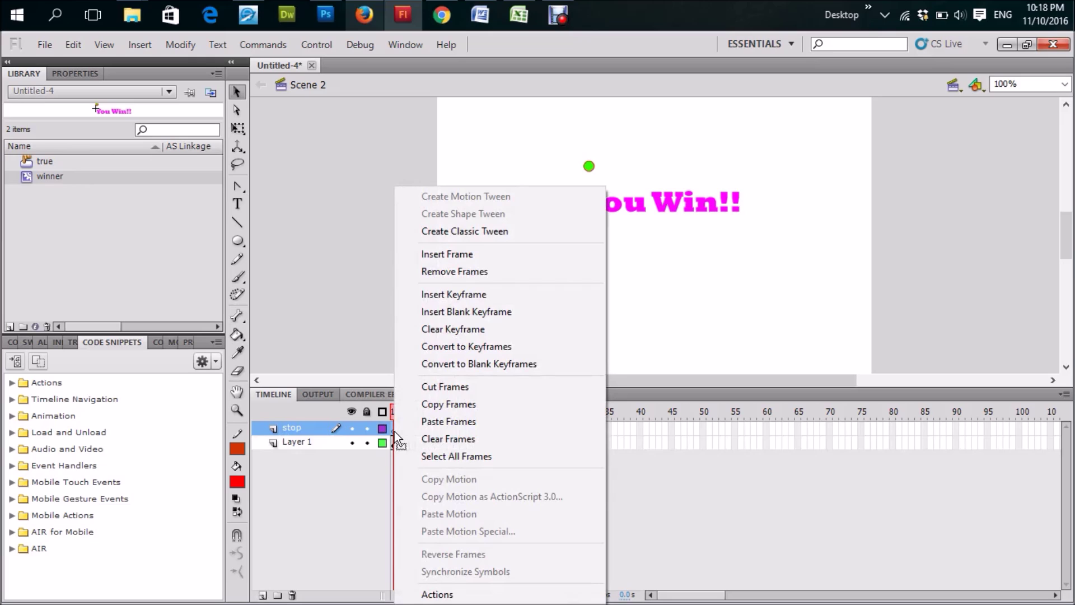
click(467, 596)
text(st)
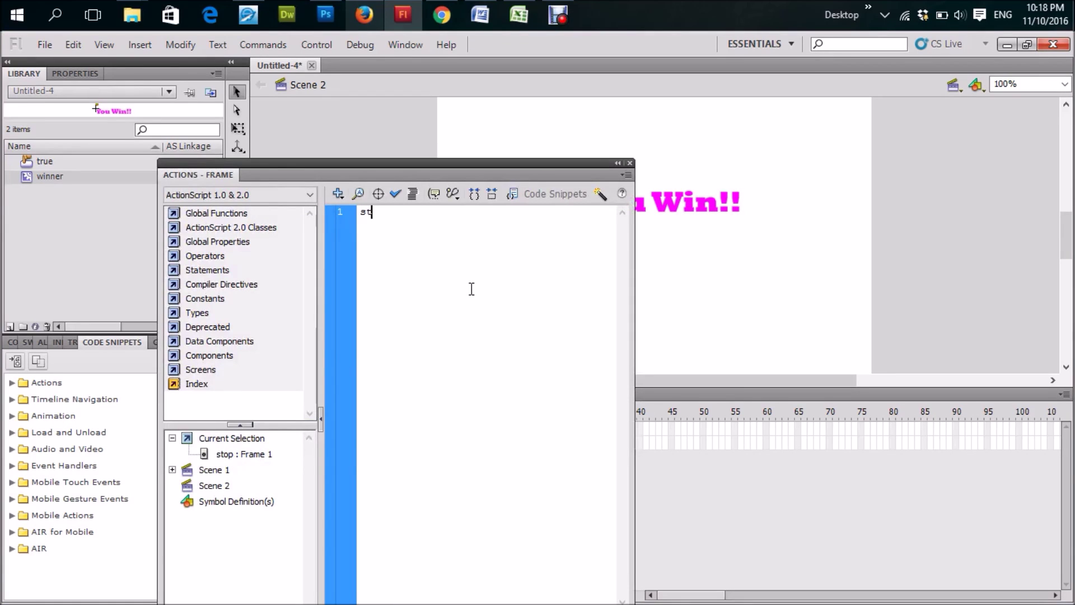
text(op();)
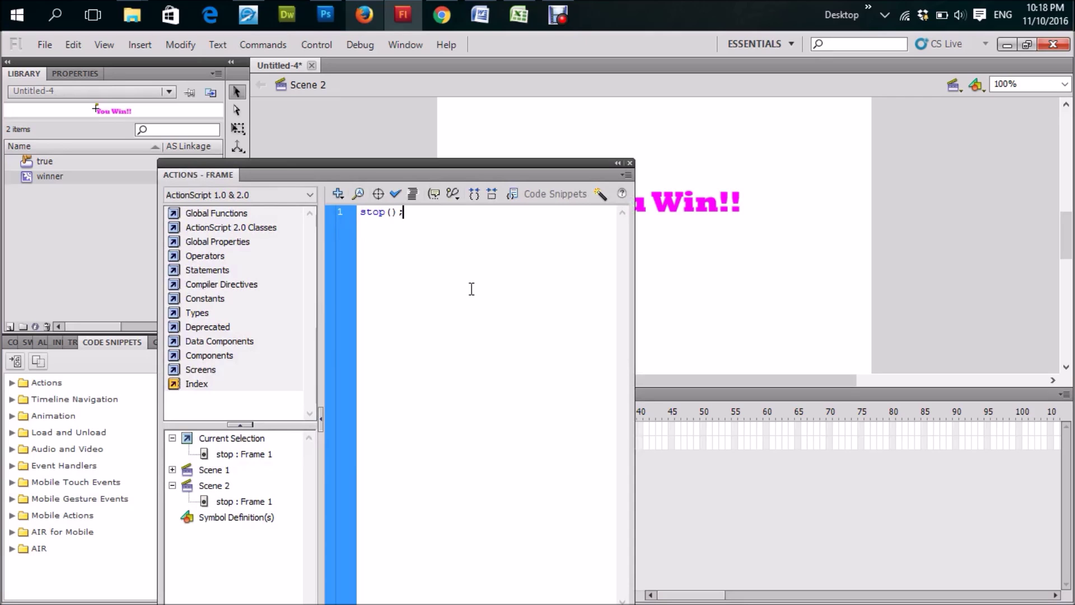
click(629, 163)
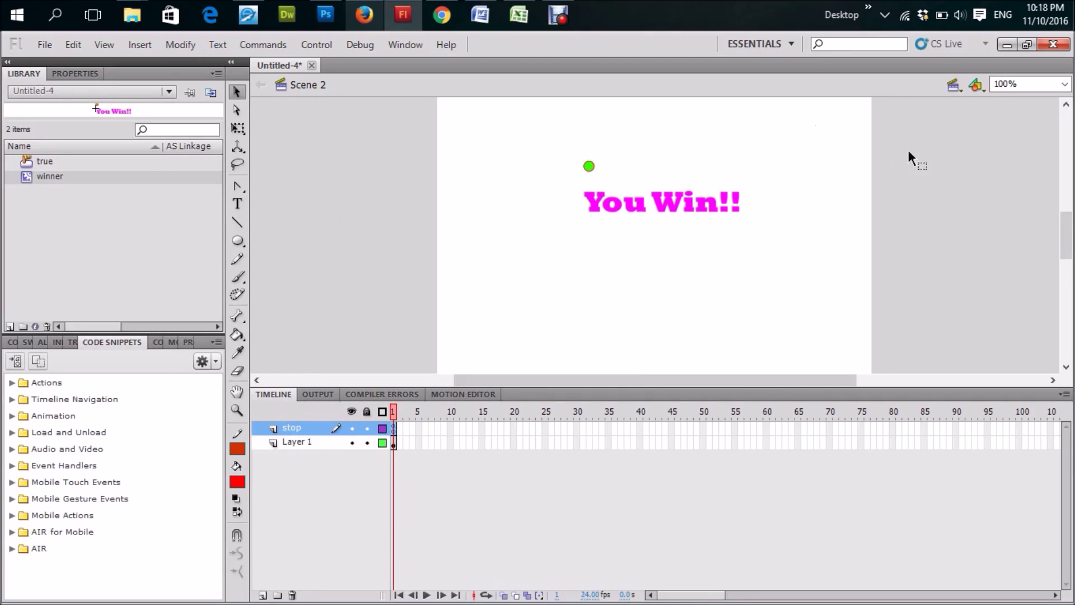
click(956, 84)
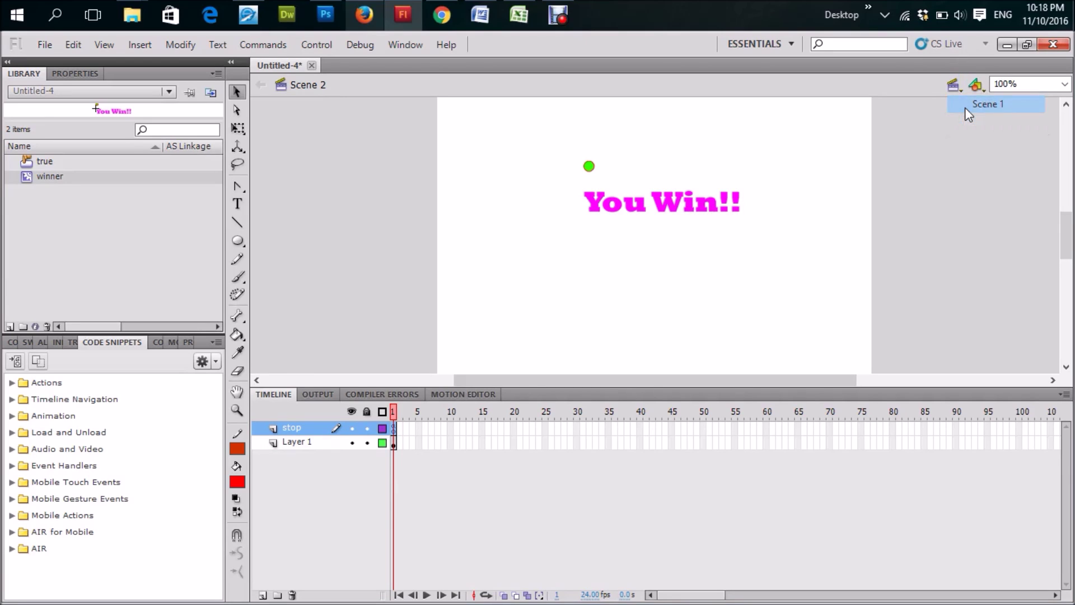
- Test the movie from Scene 1 and answer True to reach the You Win!! screen
click(966, 104)
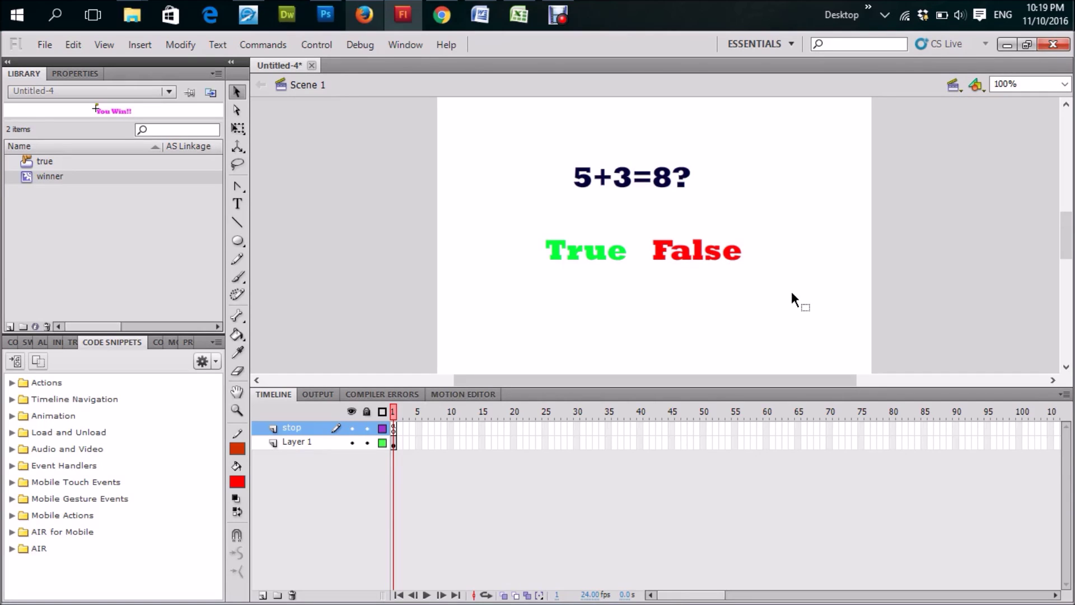
key(ctrl+Return)
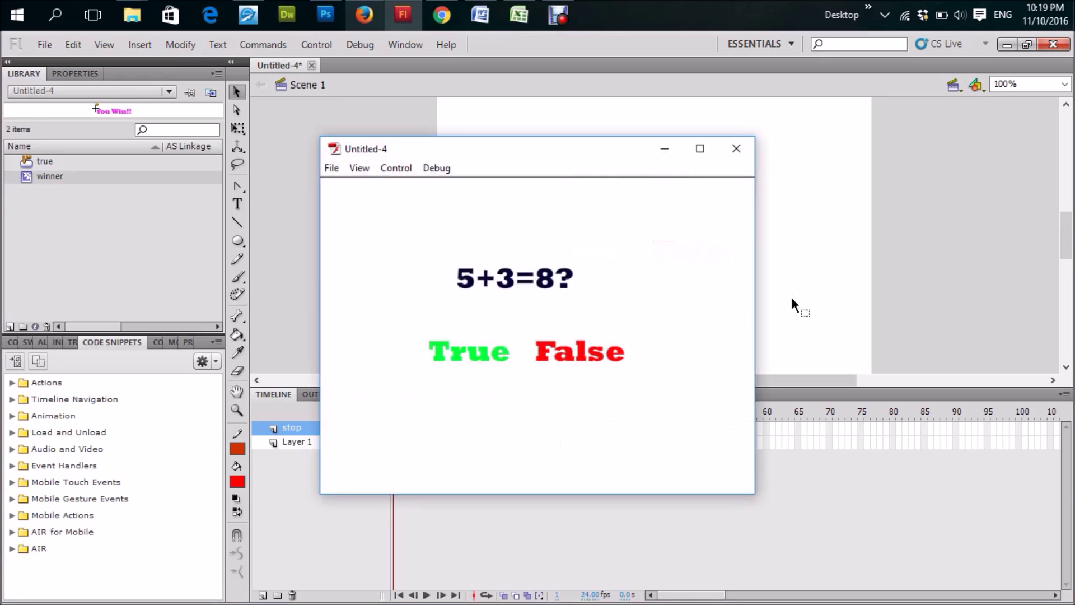
click(474, 356)
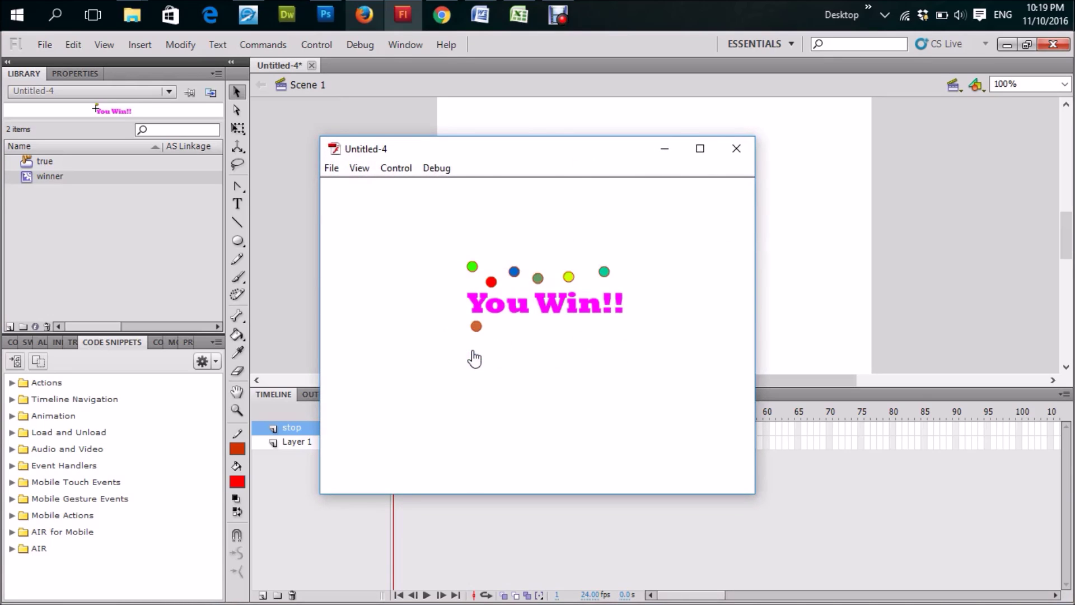